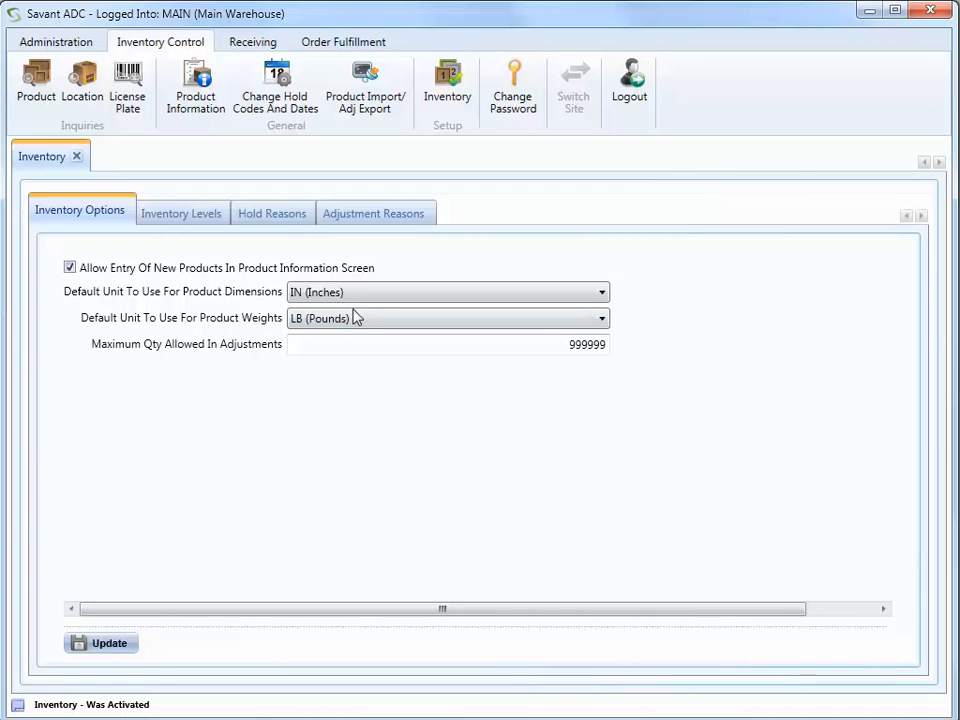
Step: Check the unit choices for product dimensions in the inventory options and look up the Product inventory level
{"action": "left_click", "coordinate": [499, 299]}
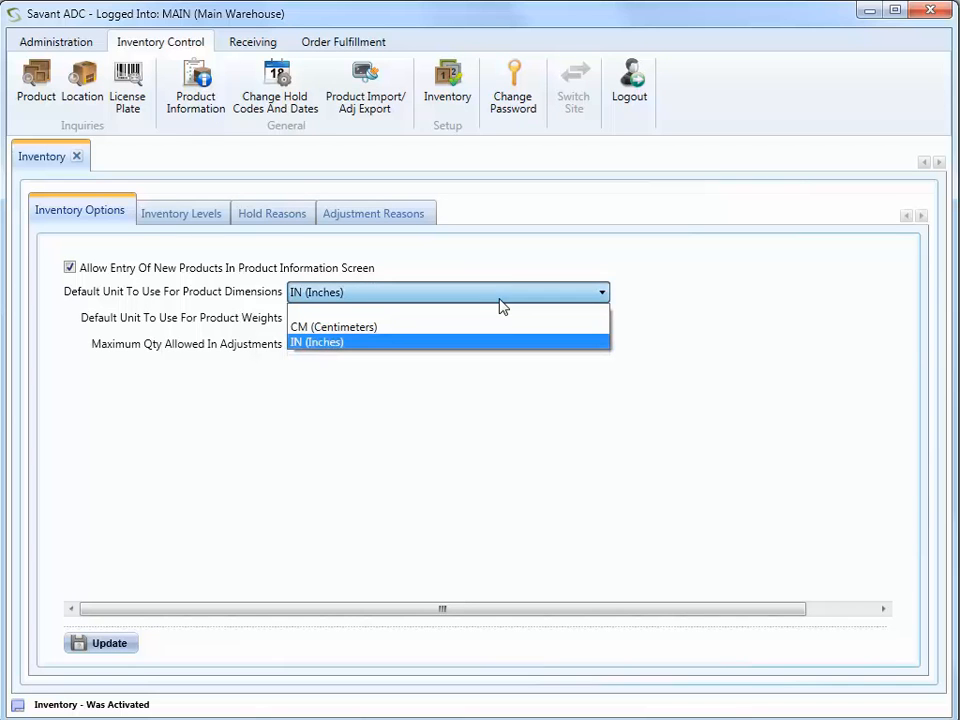
{"action": "left_click", "coordinate": [452, 375]}
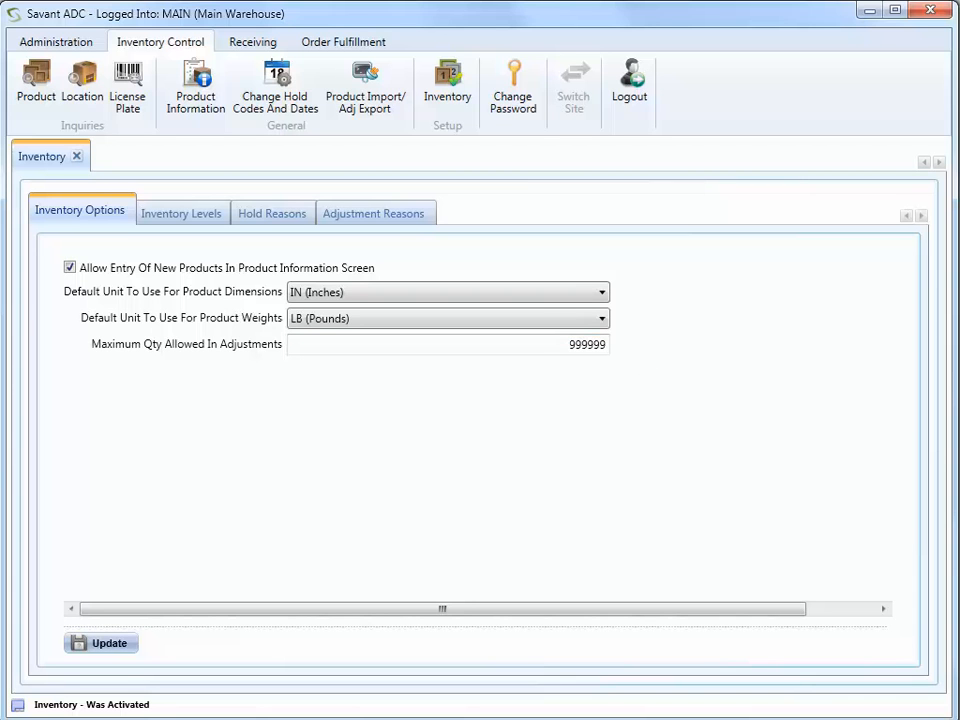
{"action": "left_click", "coordinate": [208, 222]}
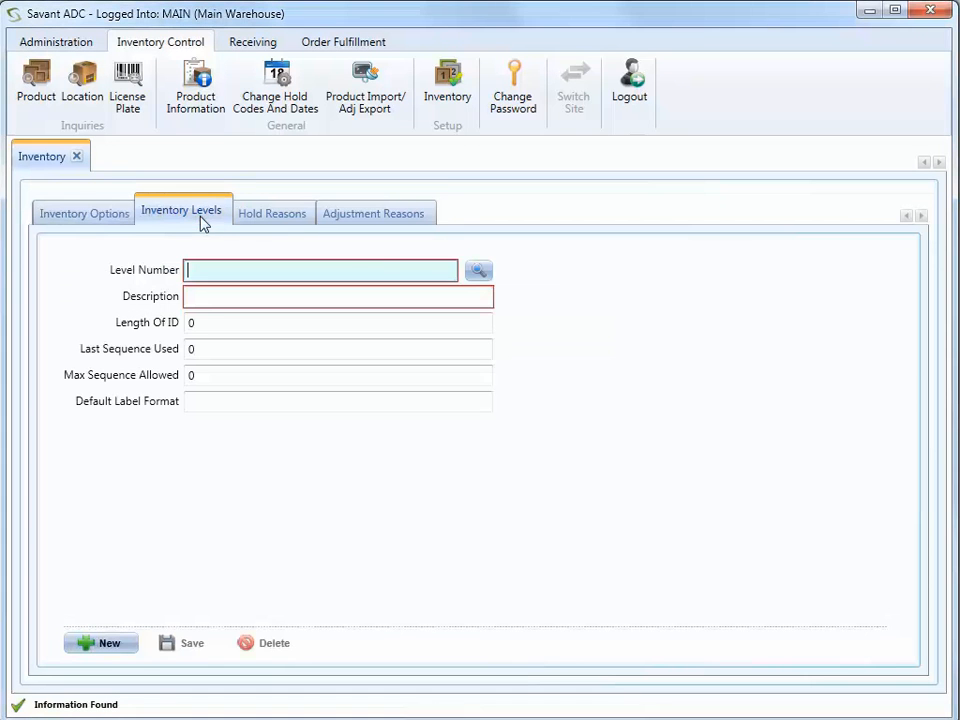
{"action": "left_click", "coordinate": [479, 271]}
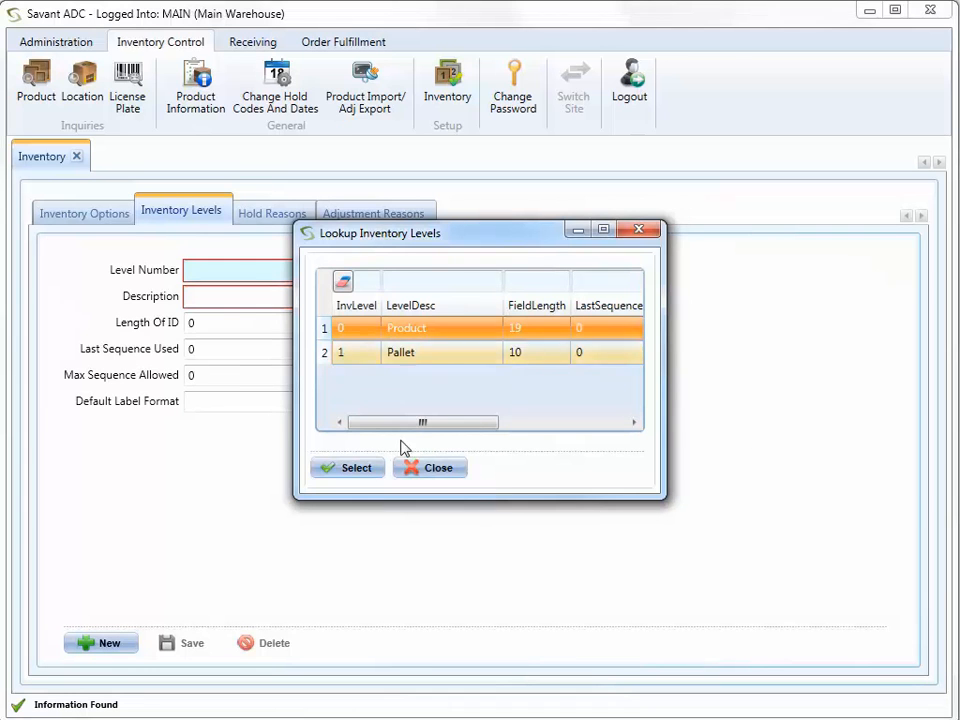
{"action": "left_click", "coordinate": [372, 469]}
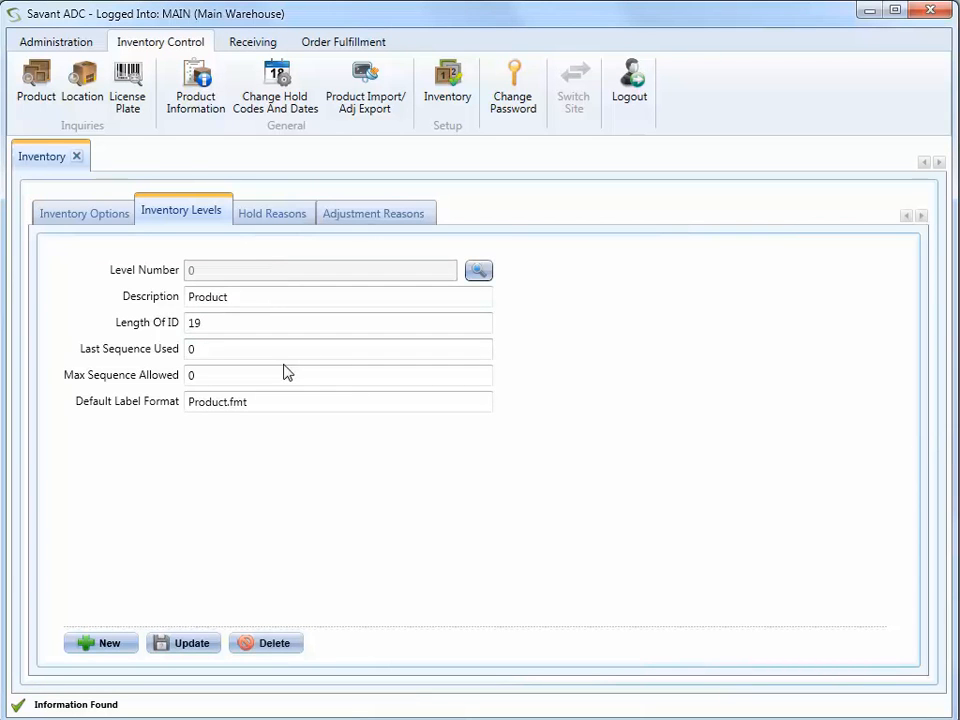
Step: Load the Pallet inventory level and set its Length Of ID to 5
{"action": "left_click", "coordinate": [478, 272]}
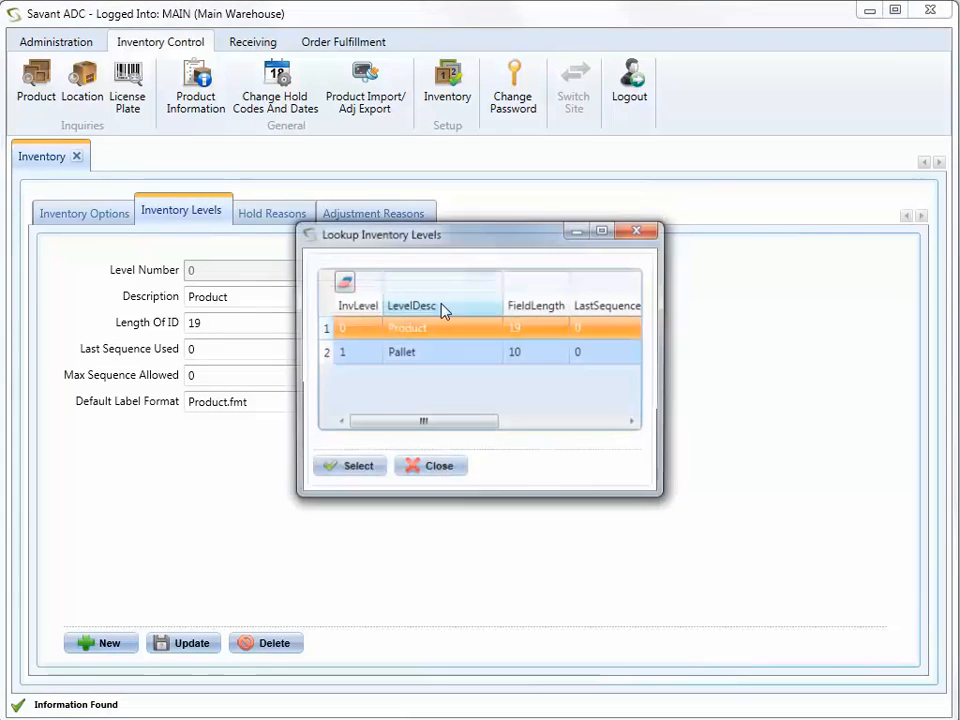
{"action": "left_click", "coordinate": [390, 354]}
{"action": "left_click", "coordinate": [349, 471]}
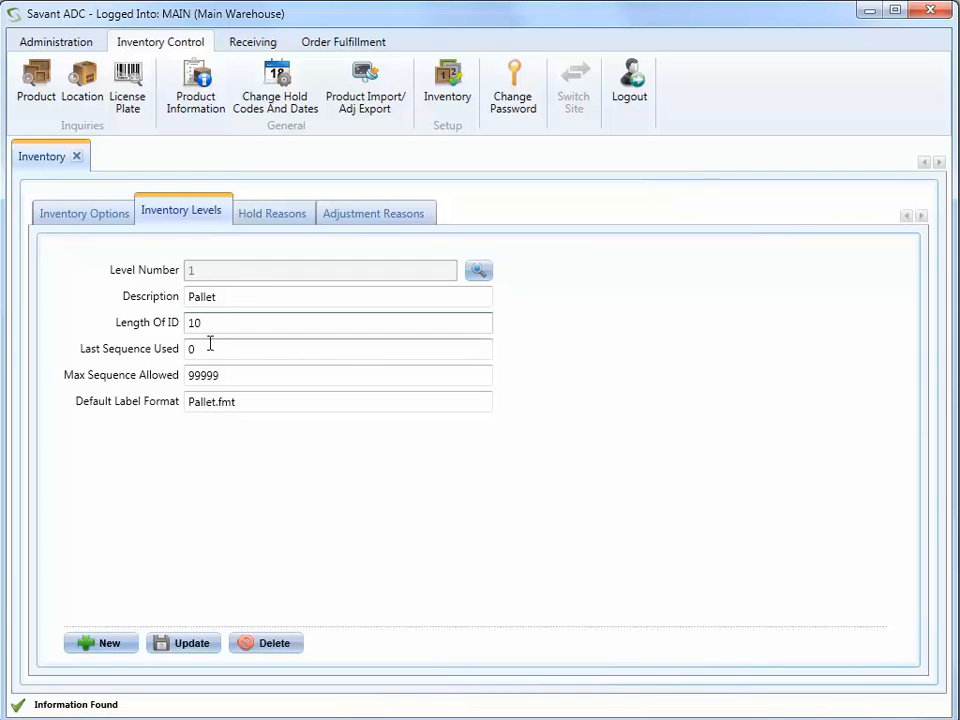
{"action": "left_click_drag", "start_coordinate": [214, 322], "coordinate": [187, 322]}
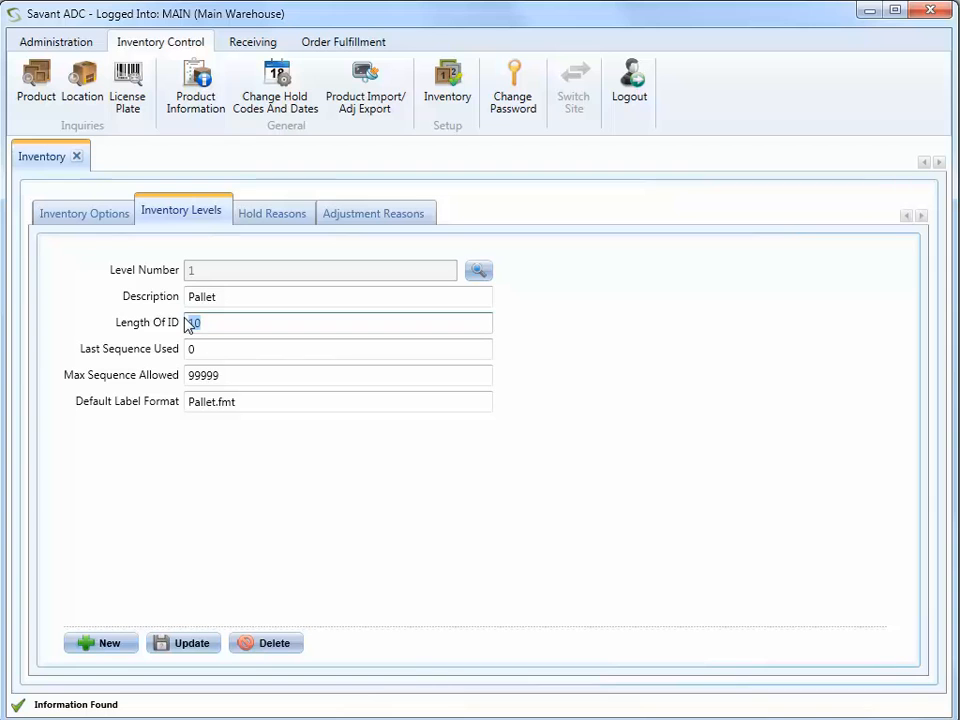
{"action": "type", "text": "5"}
Step: Set the Pallet level's Last Sequence Used to 1 and save the updated level
{"action": "left_click", "coordinate": [200, 344]}
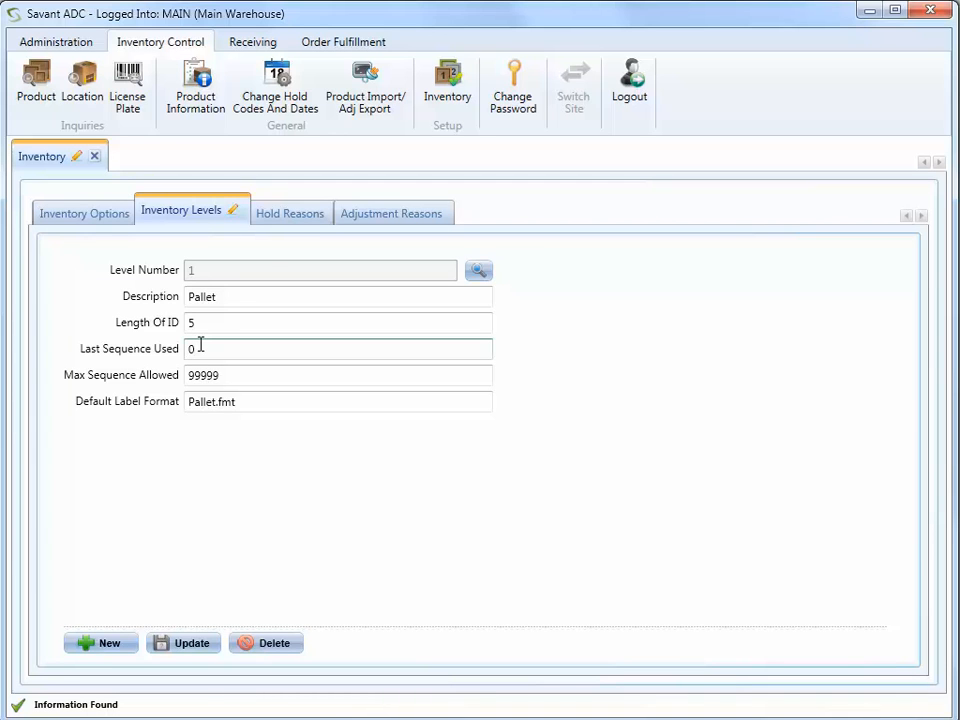
{"action": "left_click_drag", "start_coordinate": [200, 345], "coordinate": [185, 357]}
{"action": "type", "text": "1"}
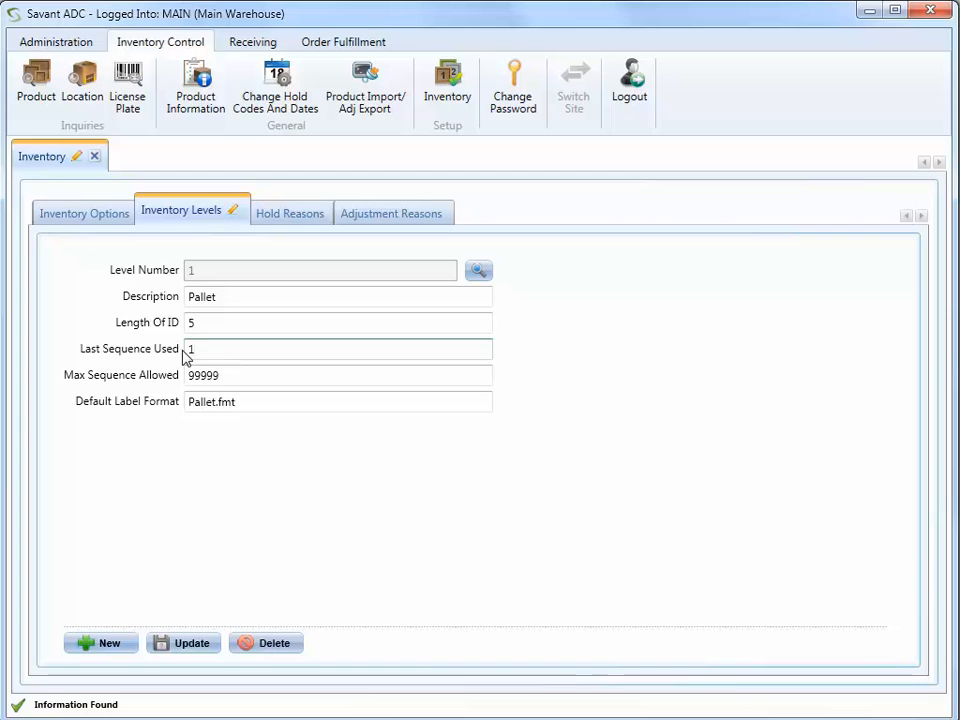
{"action": "left_click", "coordinate": [243, 377]}
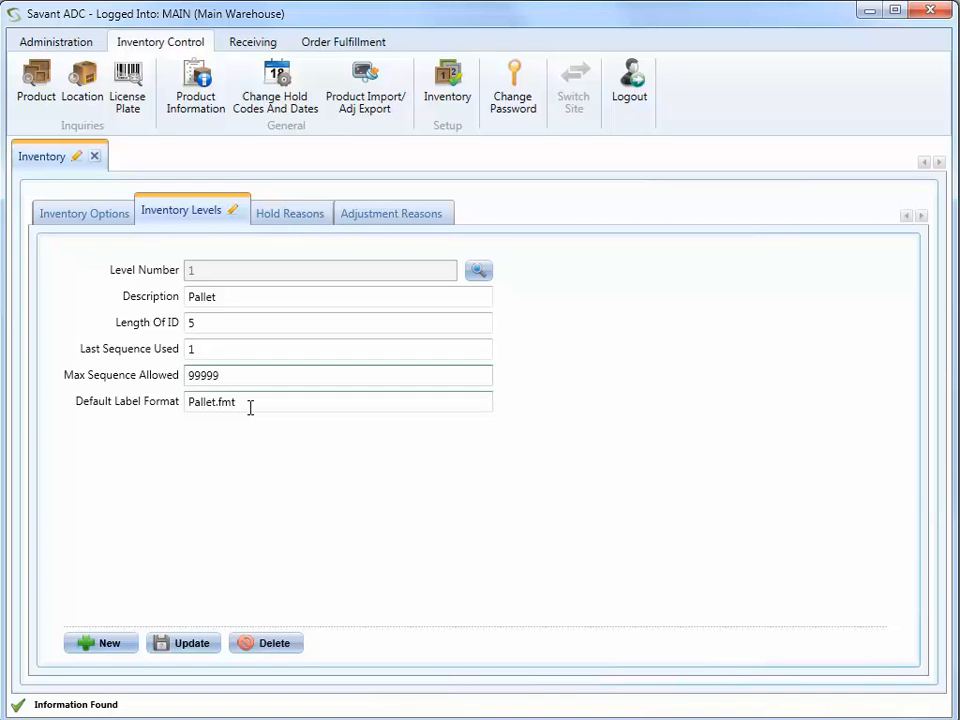
{"action": "left_click", "coordinate": [175, 644]}
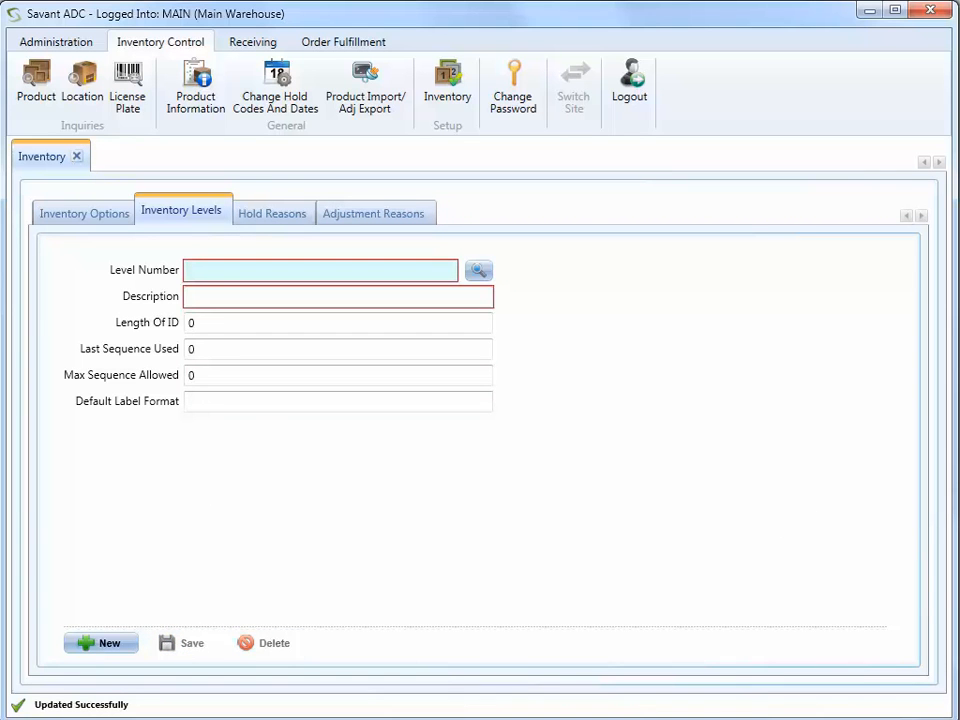
Step: Create and save a hold reason with the code QA and the description Quality
{"action": "left_click", "coordinate": [274, 228]}
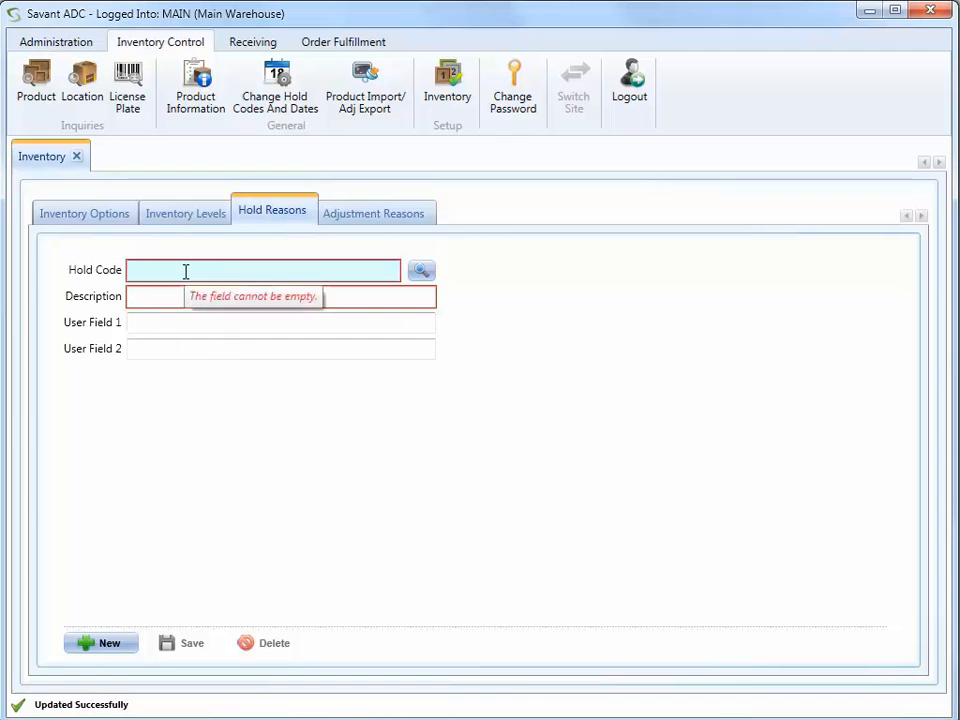
{"action": "type", "text": "QA"}
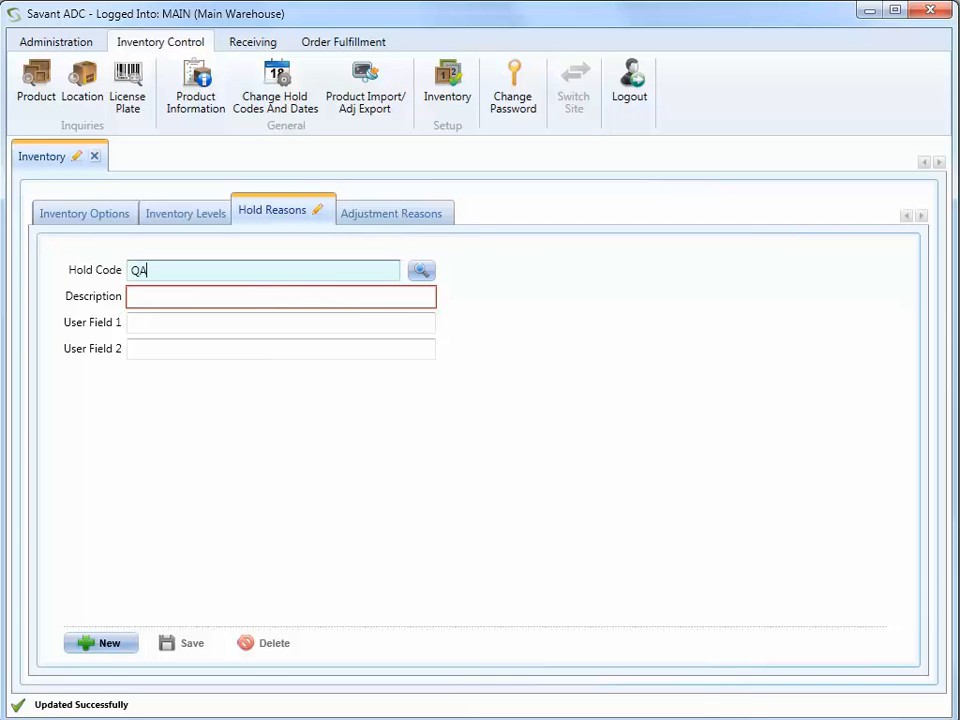
{"action": "key", "text": "Tab"}
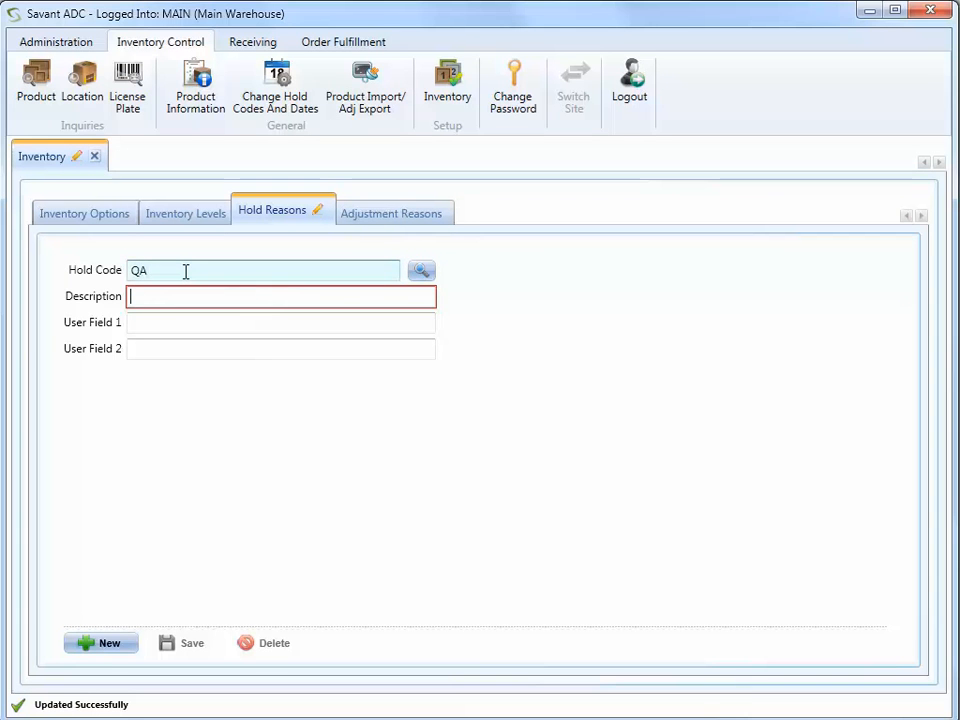
{"action": "type", "text": "Quality"}
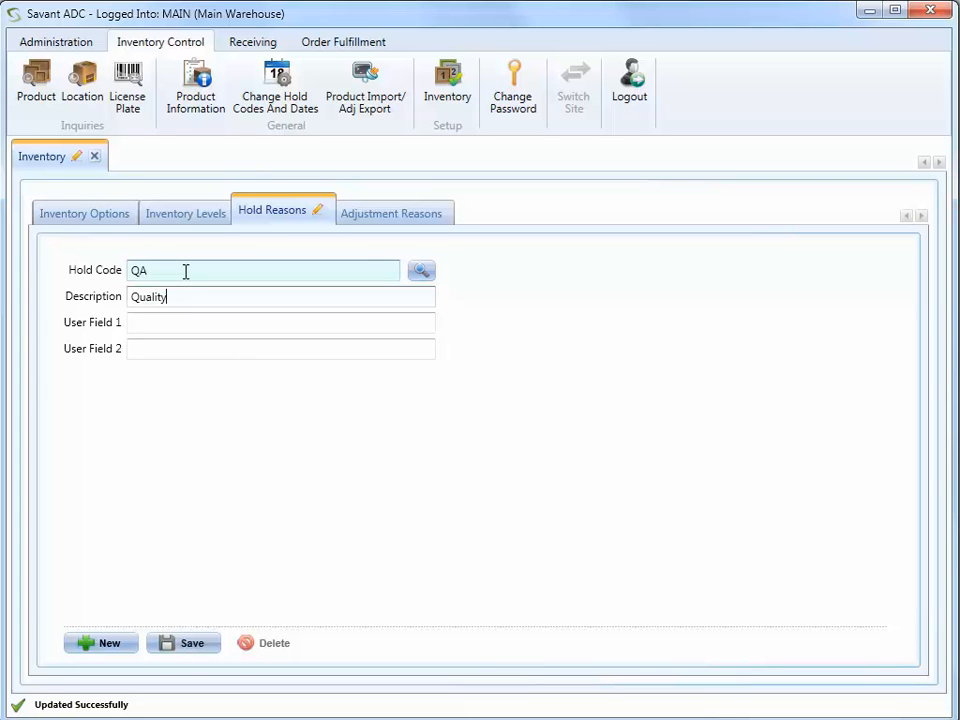
{"action": "left_click", "coordinate": [172, 648]}
Step: Create and save a hold reason with the code CUST and the description Customer Hold
{"action": "left_click", "coordinate": [158, 269]}
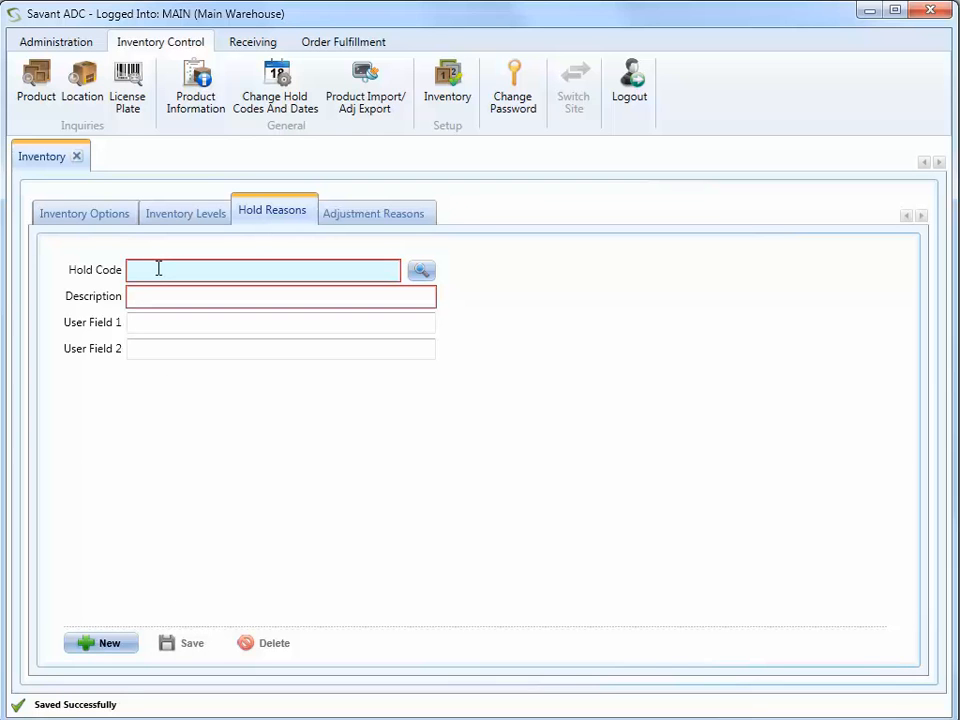
{"action": "type", "text": "CUST"}
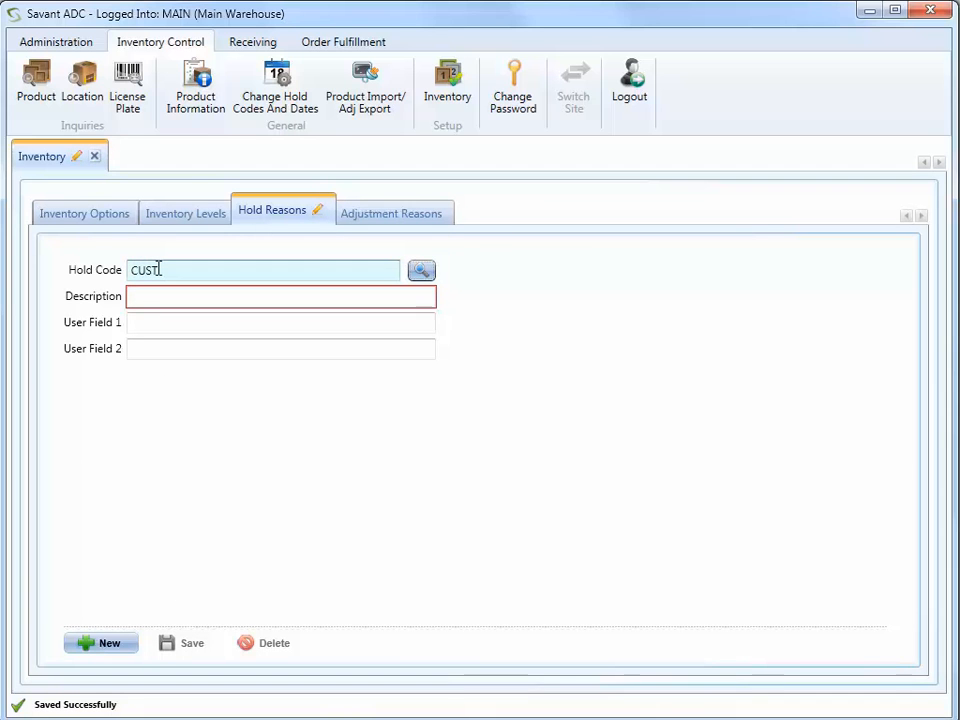
{"action": "type", "text": "Customer Hold"}
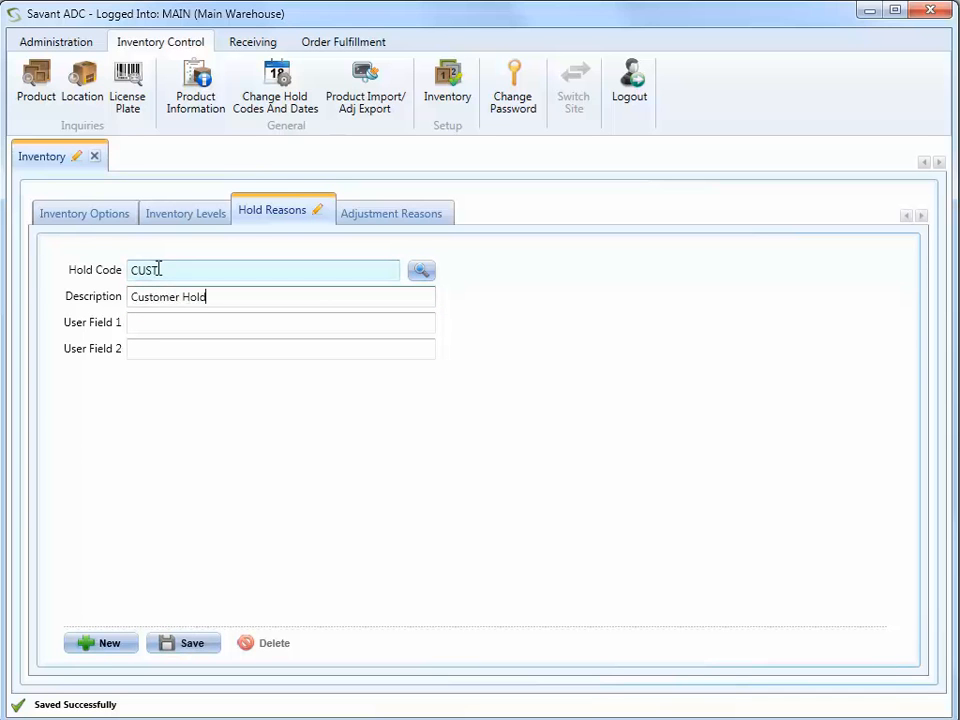
{"action": "left_click", "coordinate": [192, 641]}
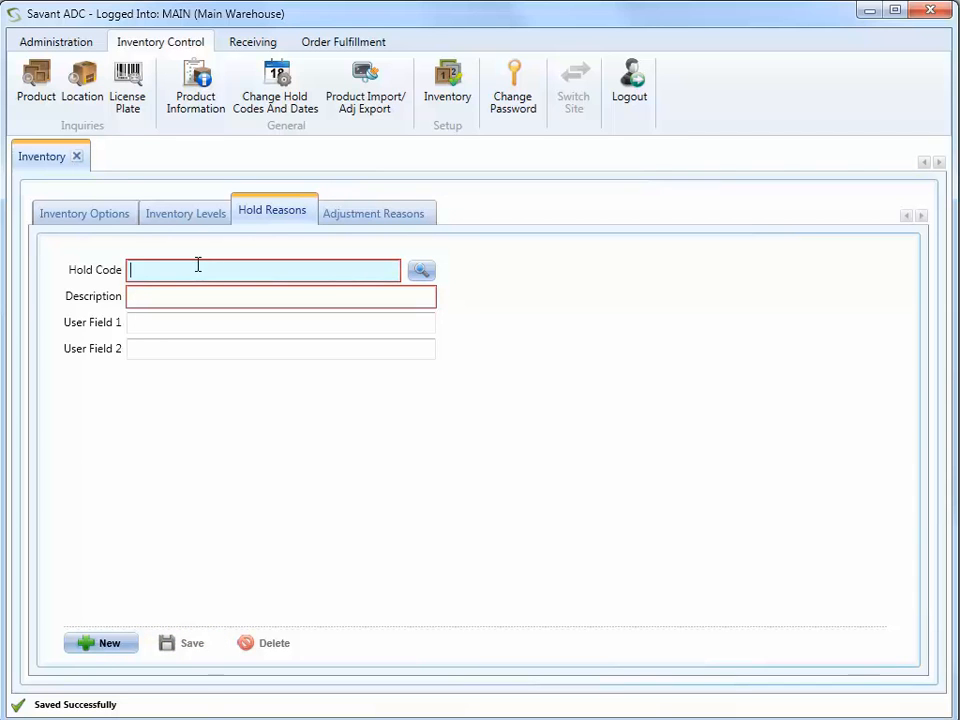
Step: Create and save a hold reason with the code RTV and the description Return To Vendor
{"action": "type", "text": "RTV"}
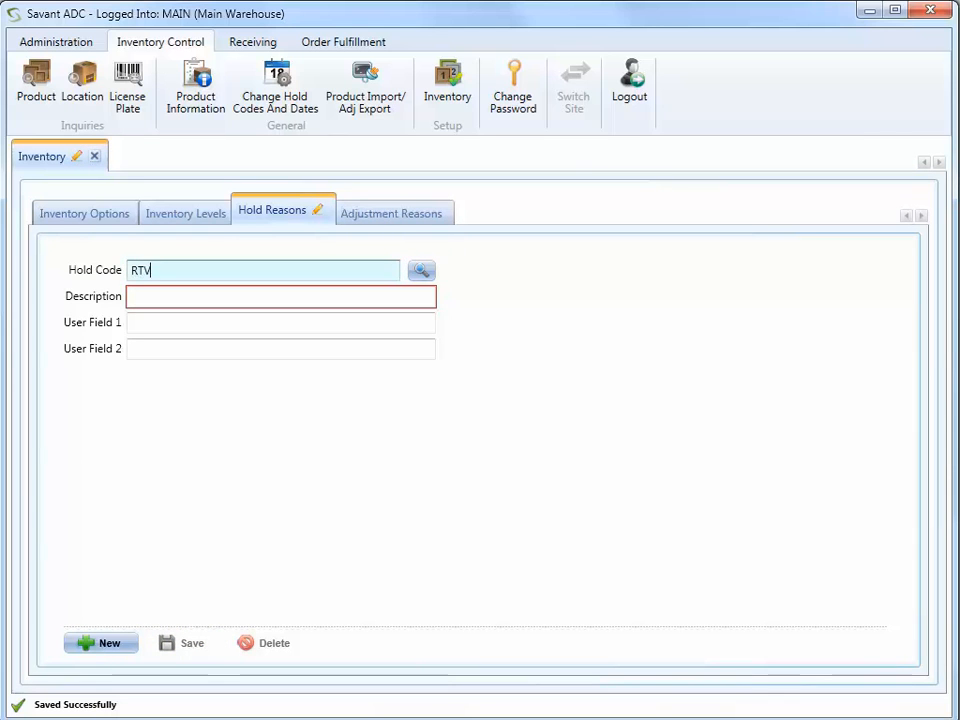
{"action": "key", "text": "Tab"}
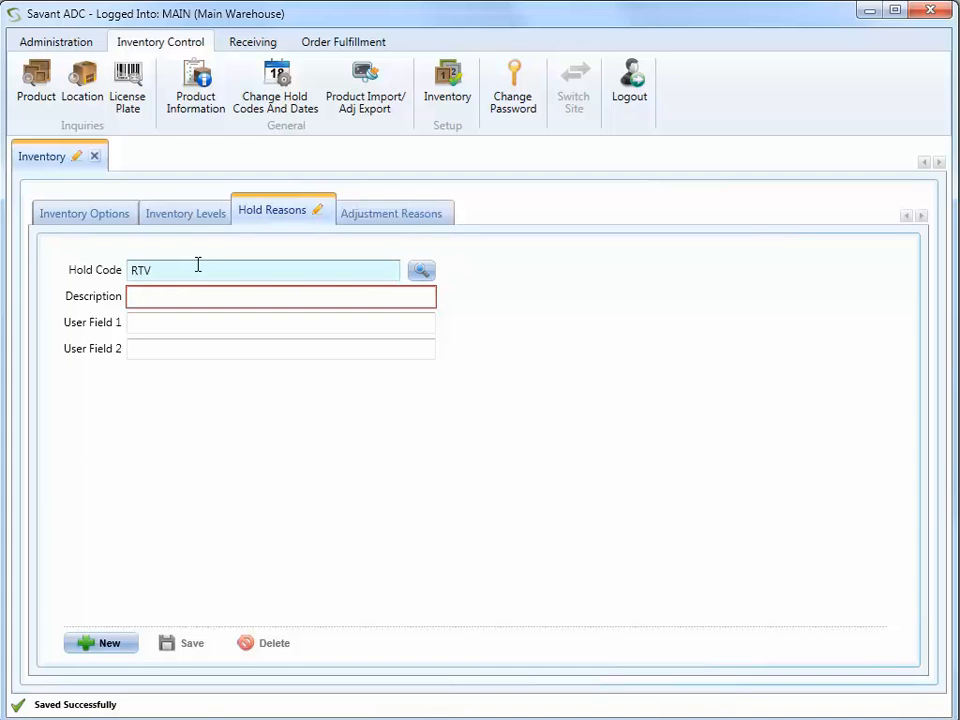
{"action": "type", "text": "Return "}
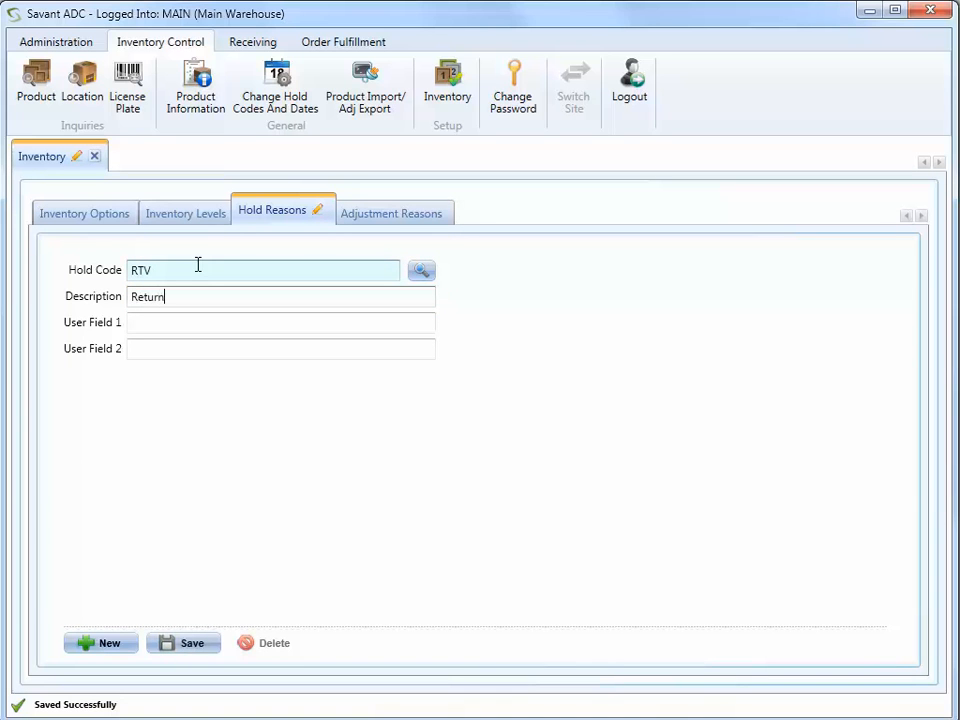
{"action": "type", "text": "To Vendor"}
{"action": "left_click", "coordinate": [171, 639]}
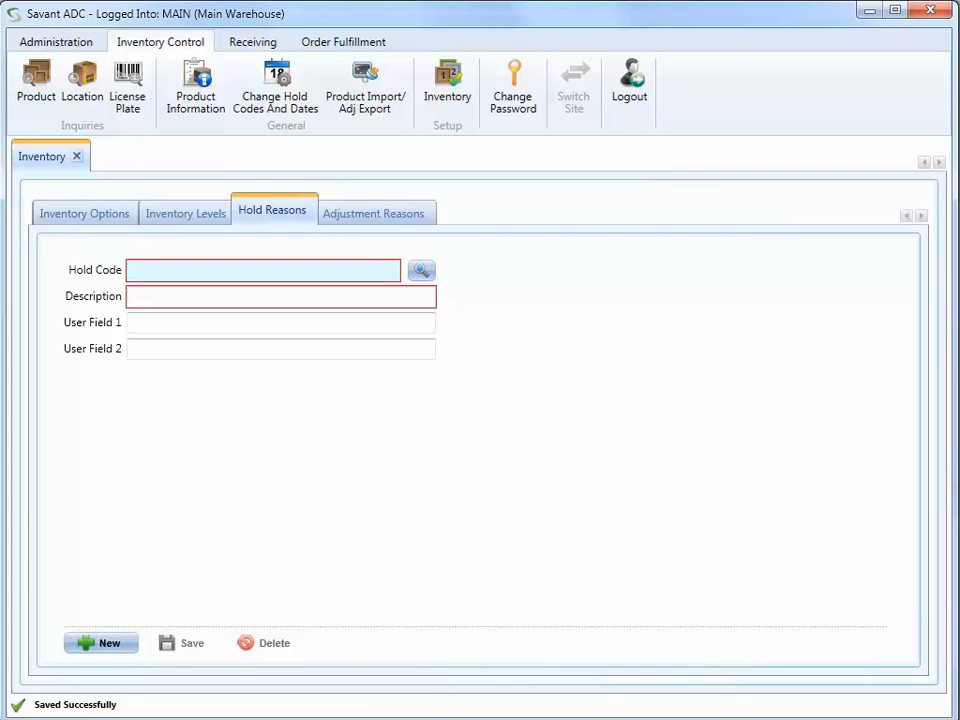
Step: Create and save an adjustment reason with the code INV and the description Inventory Adjustment
{"action": "left_click", "coordinate": [376, 212]}
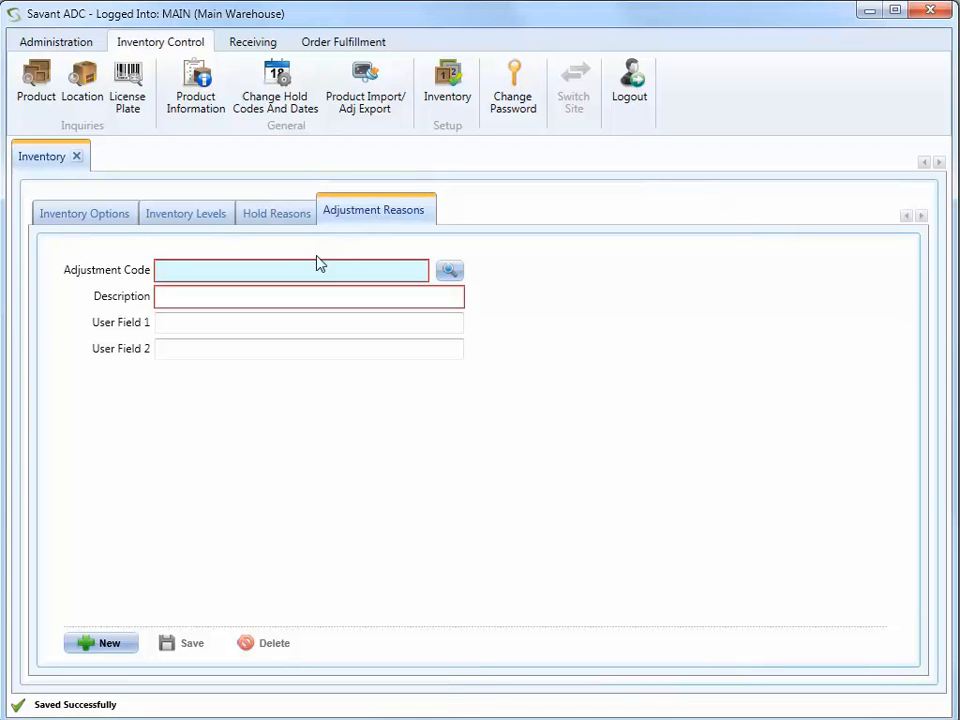
{"action": "type", "text": "INV"}
{"action": "key", "text": "Tab"}
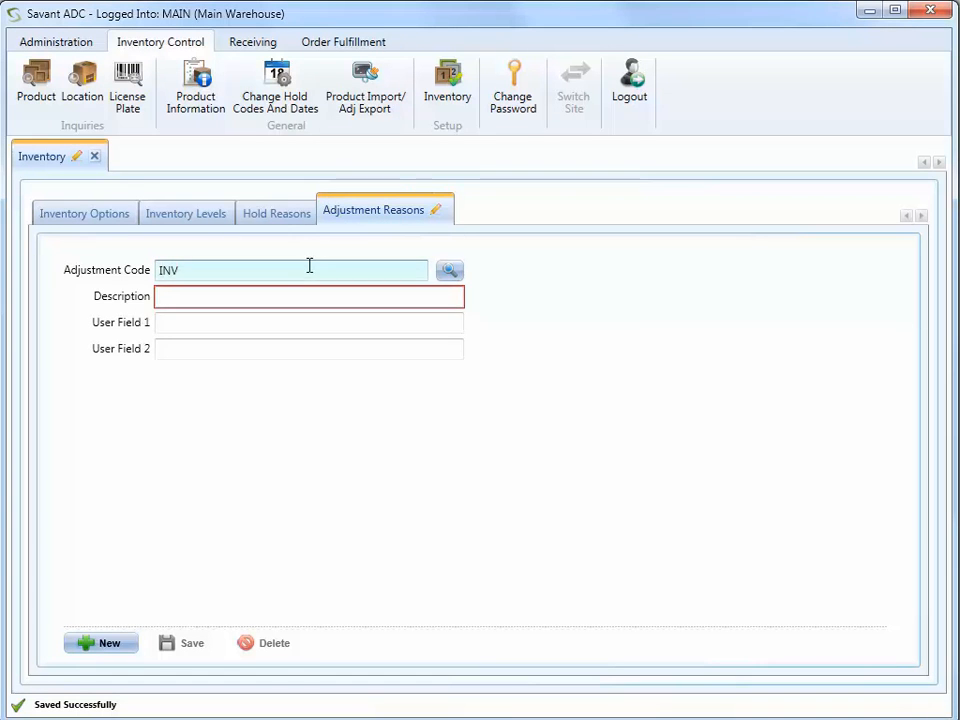
{"action": "type", "text": "Inventory Adjustment"}
{"action": "key", "text": "Tab"}
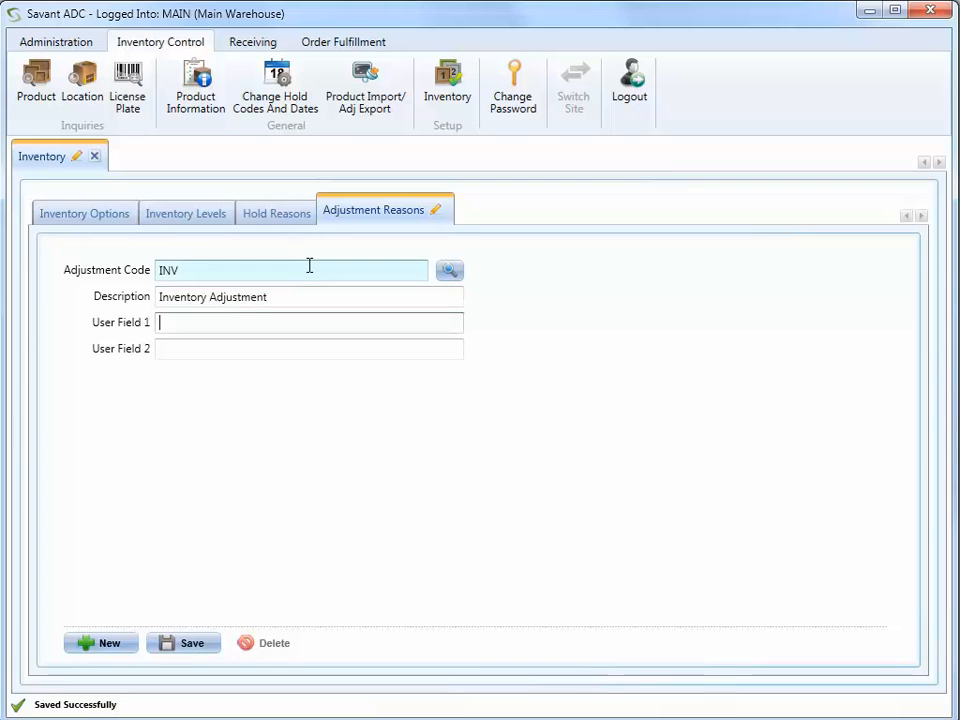
{"action": "left_click", "coordinate": [180, 652]}
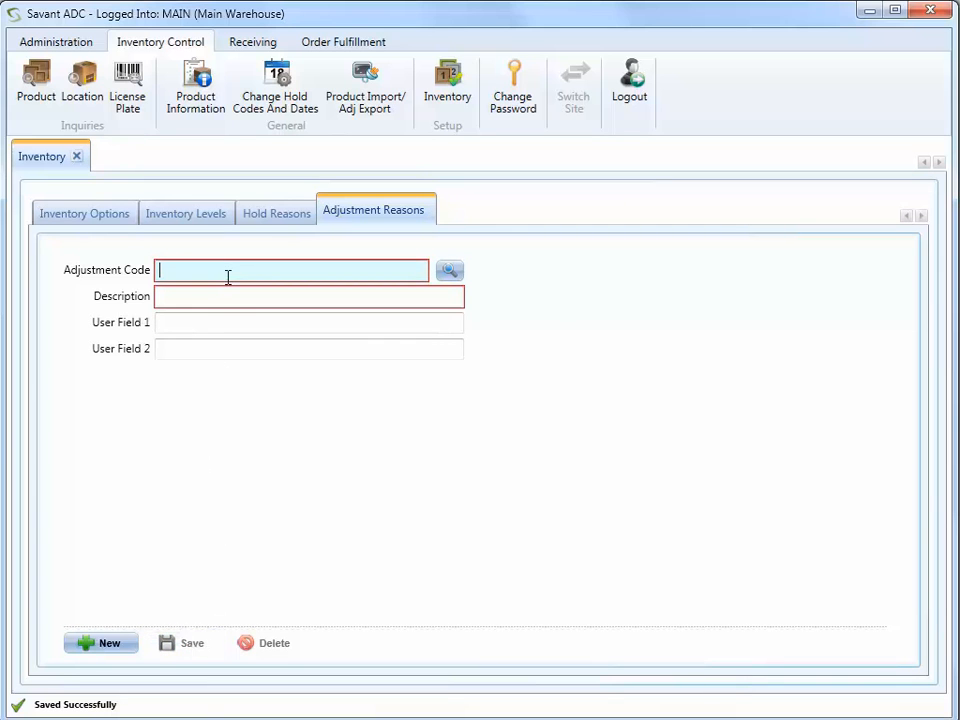
Step: Create and save an adjustment reason with the code SCRAP and the description Inventory Scrap
{"action": "type", "text": "SCRAP"}
{"action": "key", "text": "Tab"}
{"action": "type", "text": "Invent"}
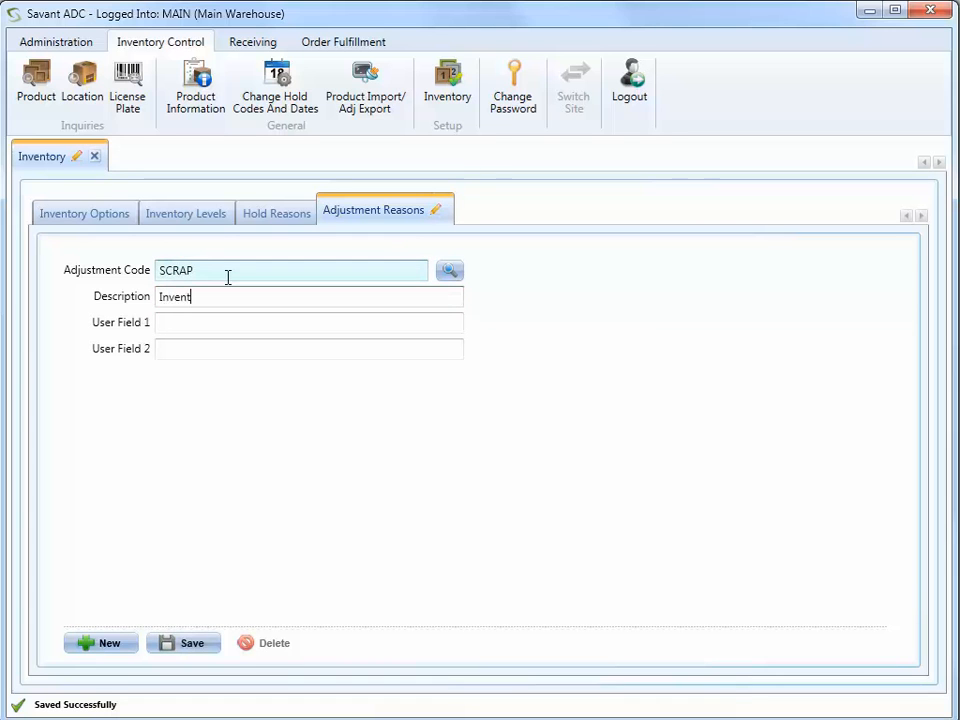
{"action": "type", "text": "ory Scrap"}
{"action": "left_click", "coordinate": [190, 646]}
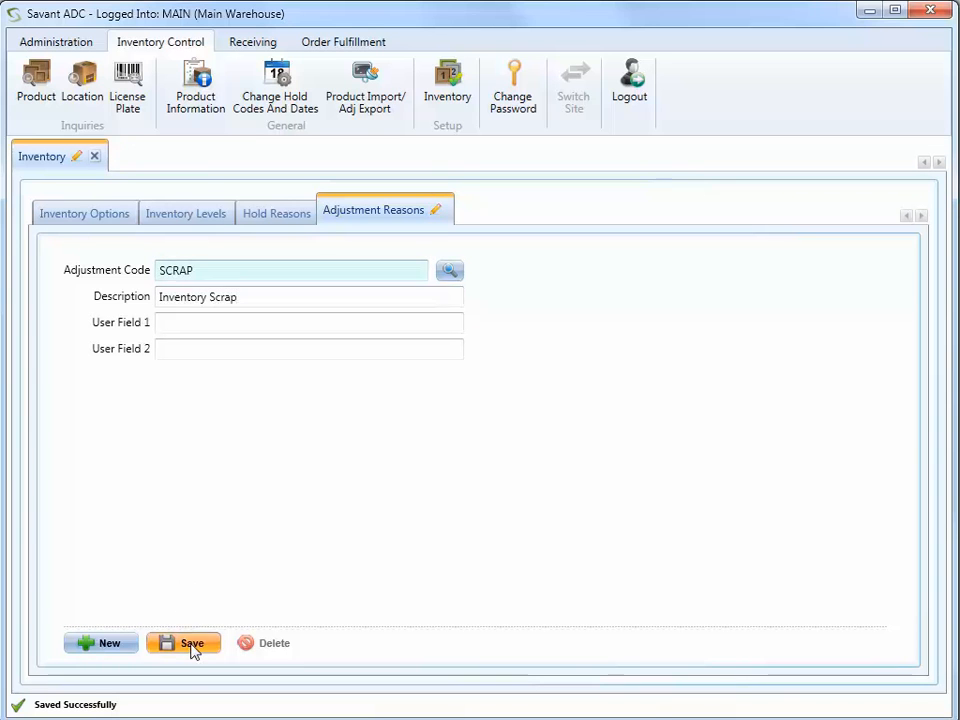
Step: Create and save an adjustment reason with the code SAMPLE and the description Salesperson Samples, and close the inventory setup
{"action": "left_click", "coordinate": [205, 269]}
{"action": "type", "text": "SAM"}
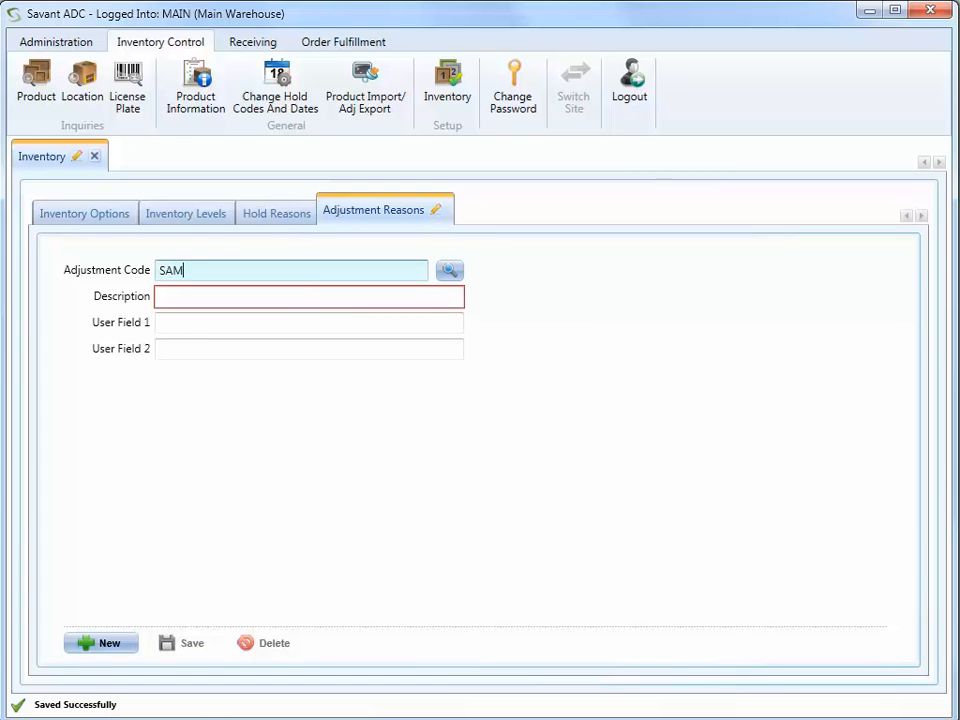
{"action": "type", "text": "PLE"}
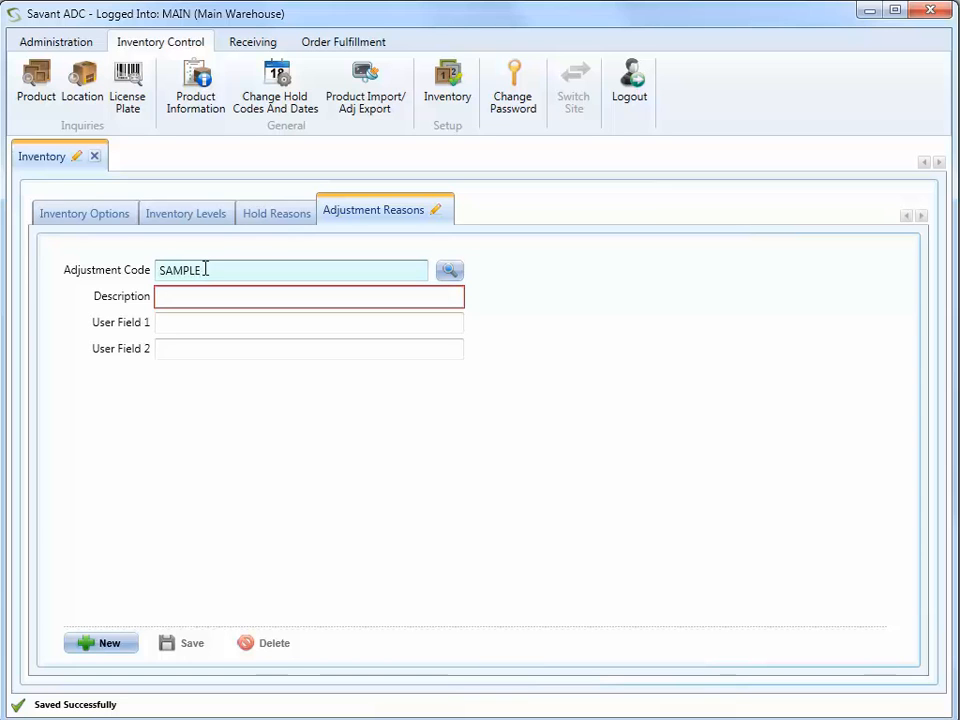
{"action": "key", "text": "Tab"}
{"action": "type", "text": "Salesperson Samples"}
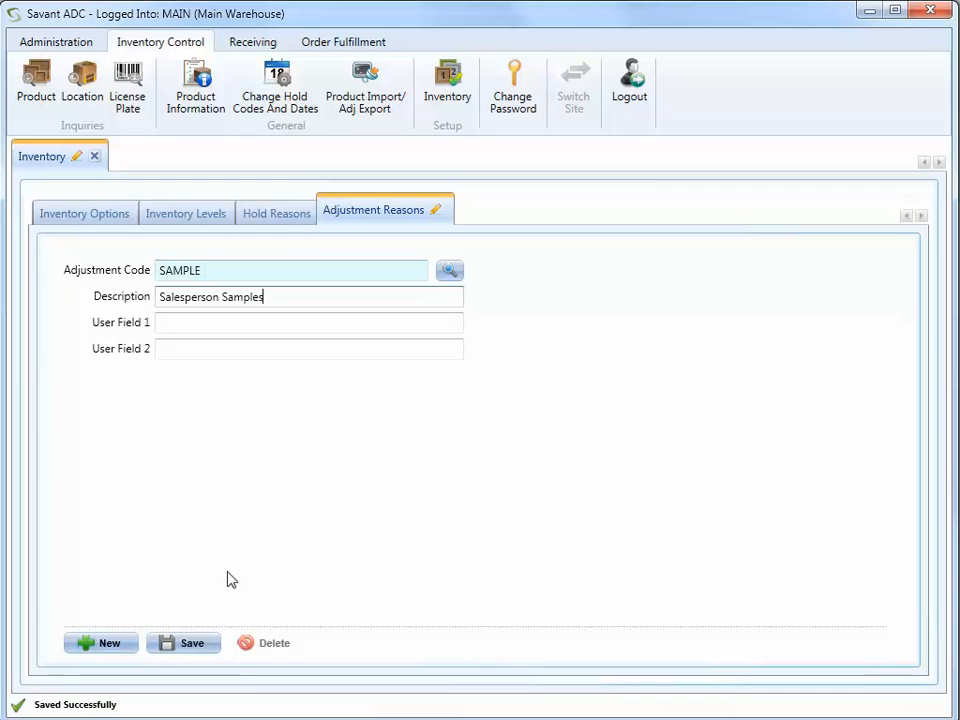
{"action": "left_click", "coordinate": [196, 644]}
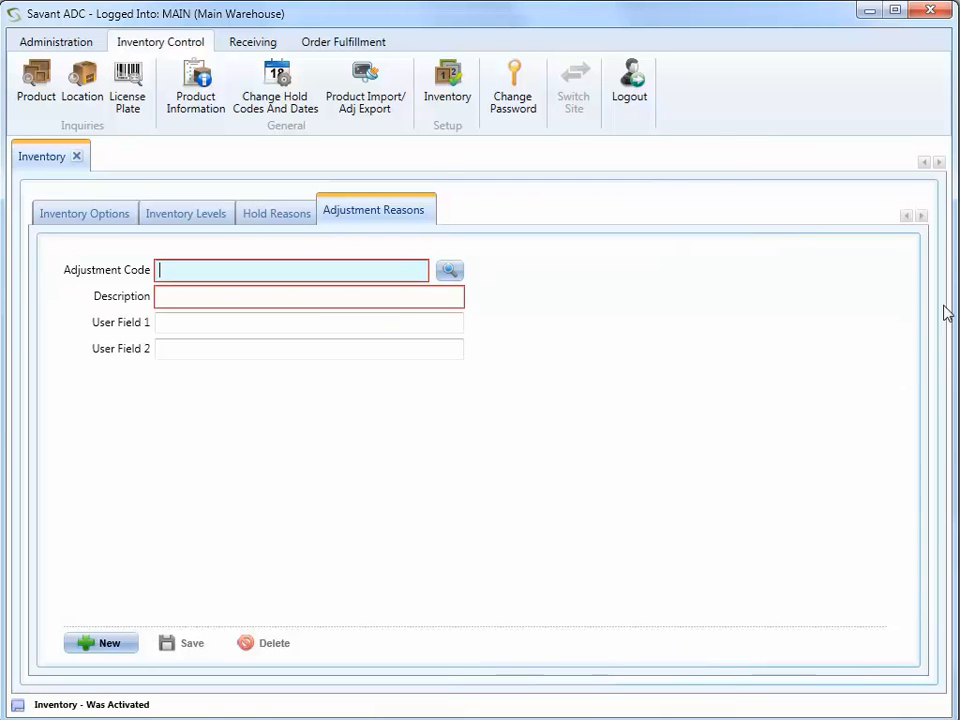
{"action": "left_click", "coordinate": [76, 157]}
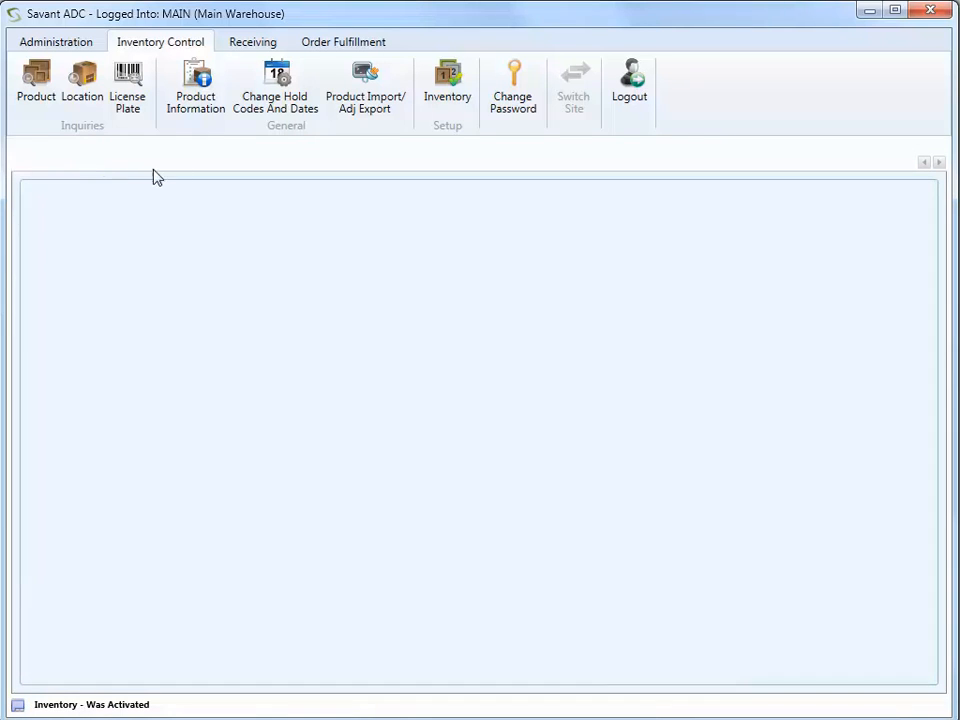
Step: Open the receiving setup options and set the default receiving location to MREC01
{"action": "left_click", "coordinate": [255, 46]}
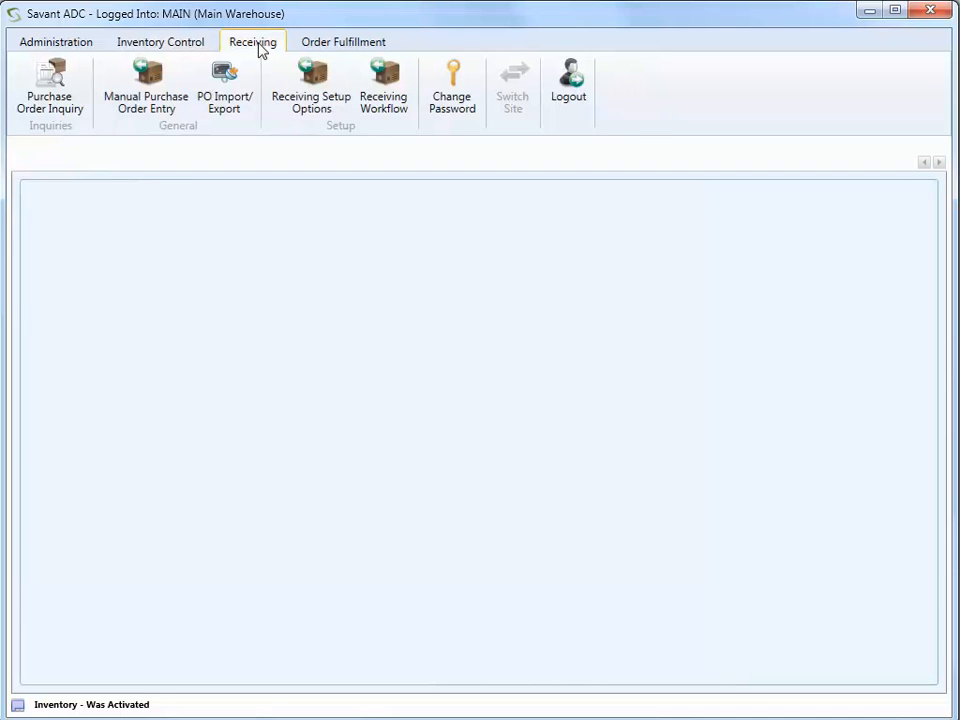
{"action": "left_click", "coordinate": [307, 79]}
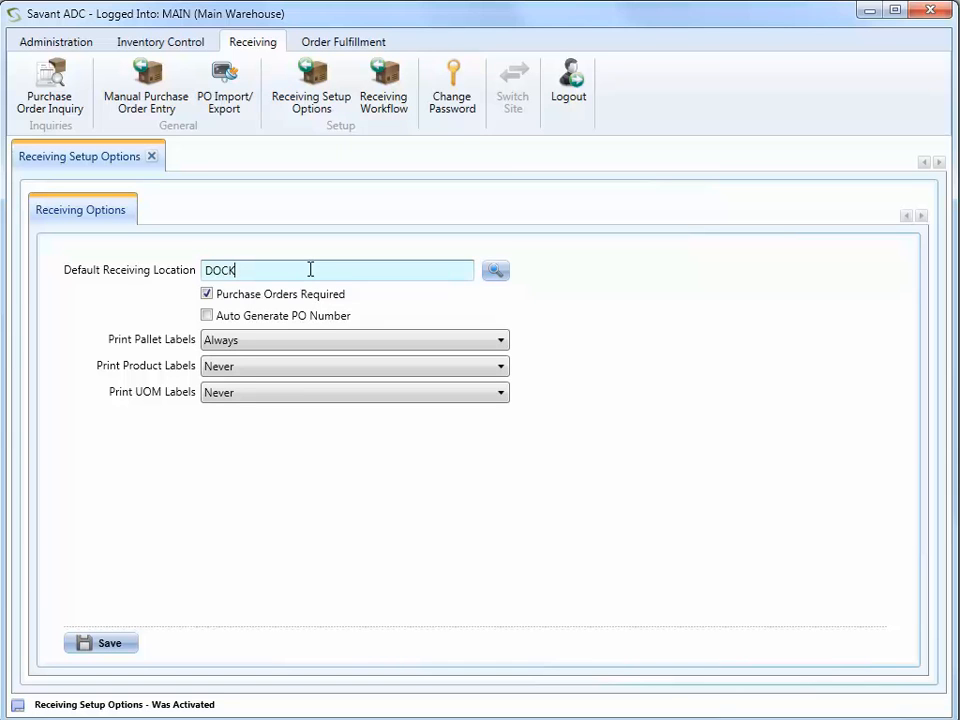
{"action": "left_click", "coordinate": [495, 271]}
{"action": "left_click_drag", "start_coordinate": [640, 338], "coordinate": [636, 412]}
{"action": "left_click", "coordinate": [385, 405]}
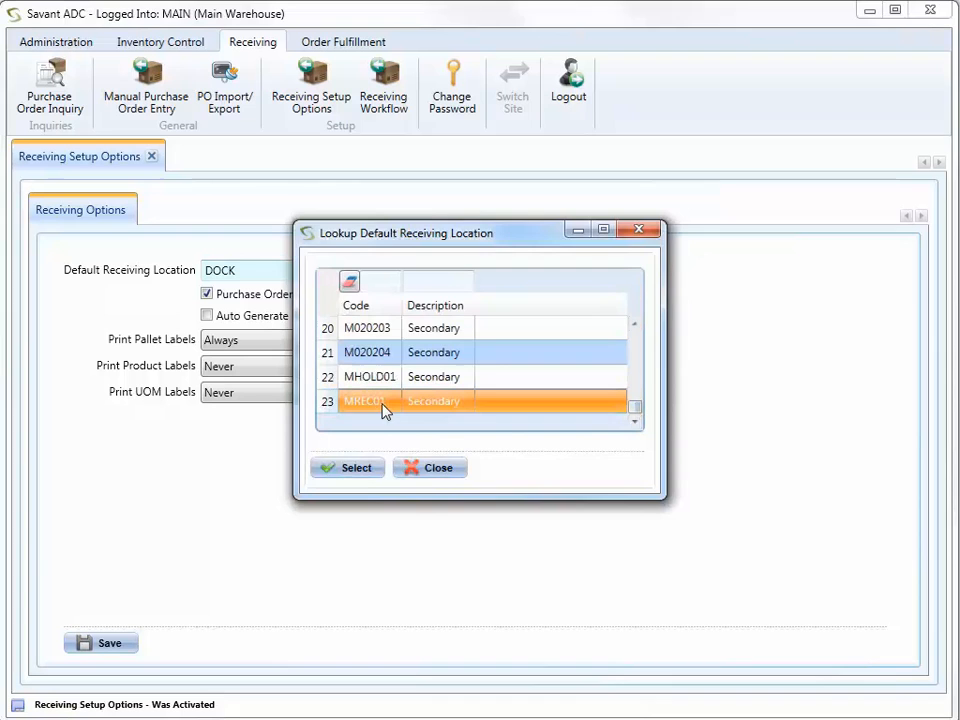
{"action": "left_click", "coordinate": [360, 470]}
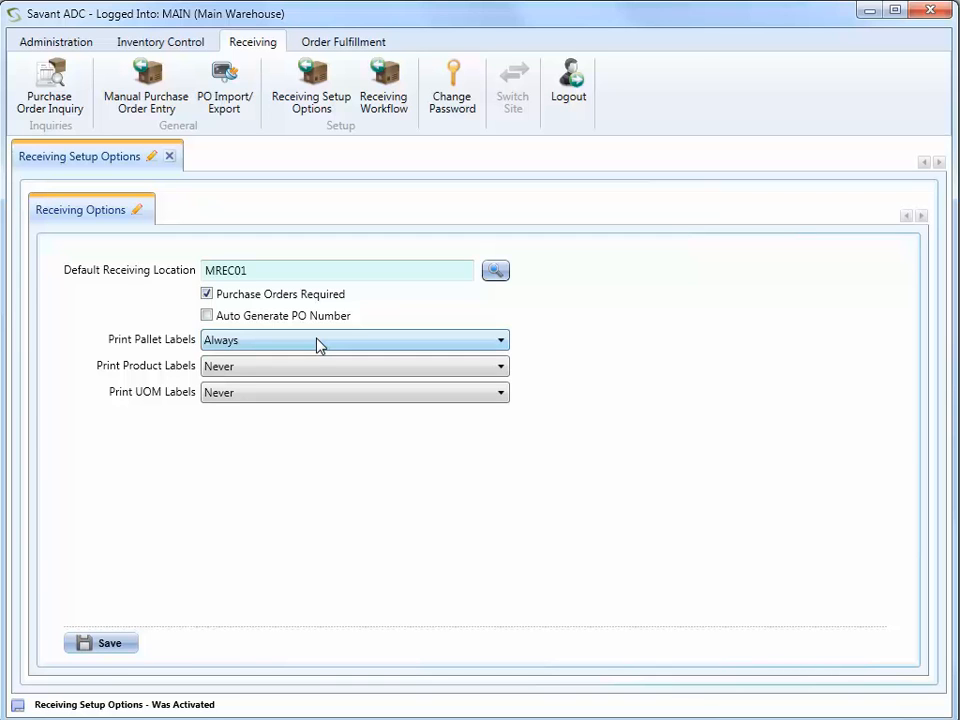
Step: Keep pallet labels on Always, set product and UOM label printing to Prompt user, then save and close the receiving options
{"action": "left_click", "coordinate": [318, 344]}
{"action": "left_click", "coordinate": [318, 377]}
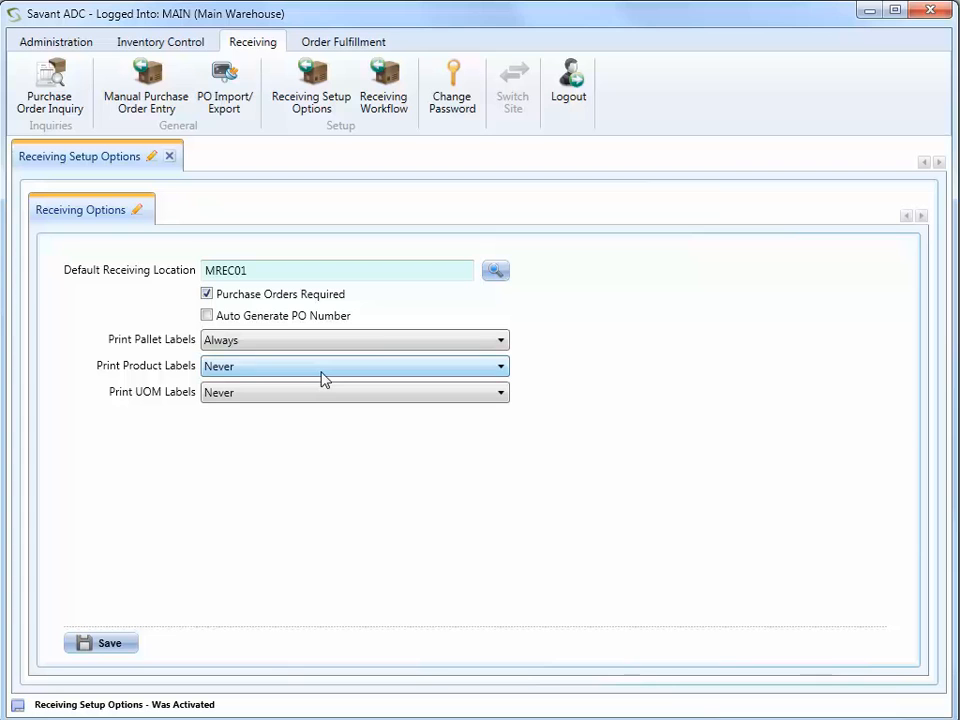
{"action": "left_click", "coordinate": [345, 372]}
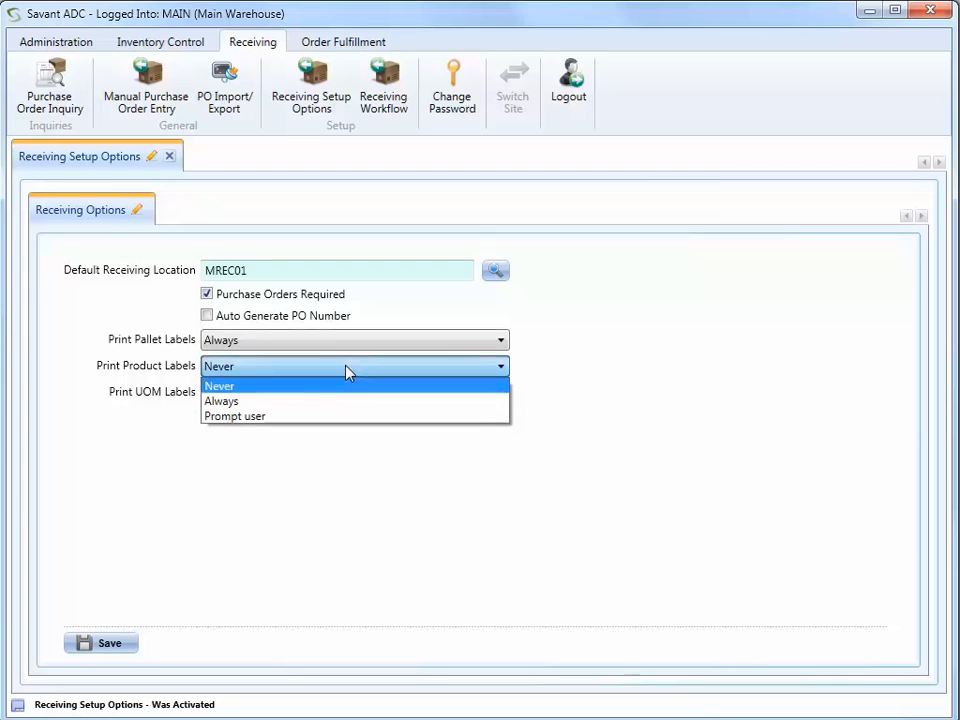
{"action": "left_click", "coordinate": [308, 418]}
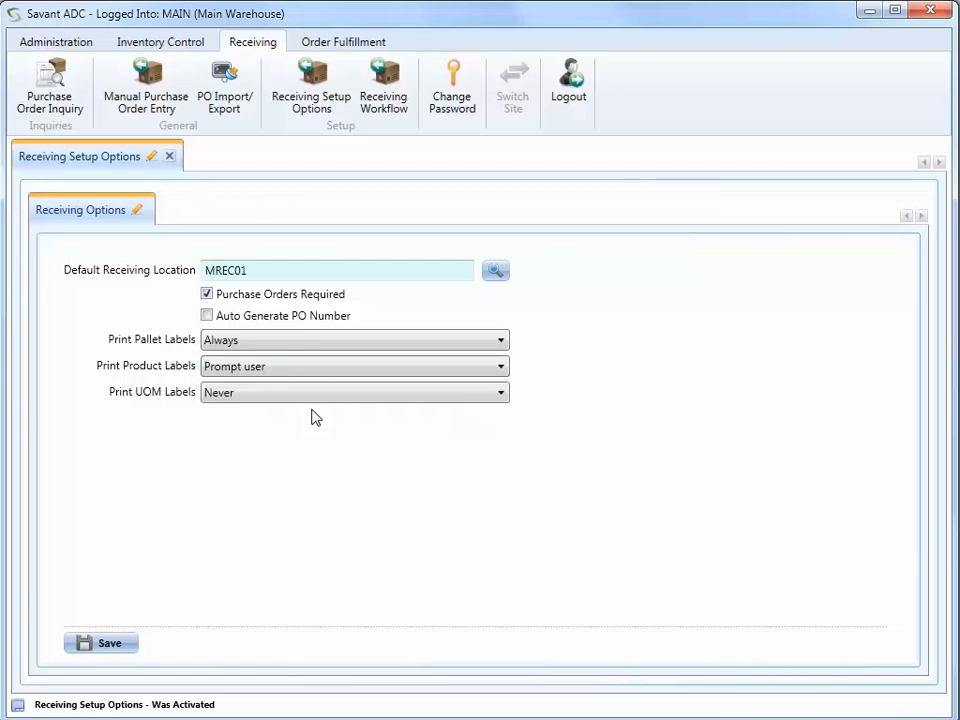
{"action": "left_click", "coordinate": [334, 393]}
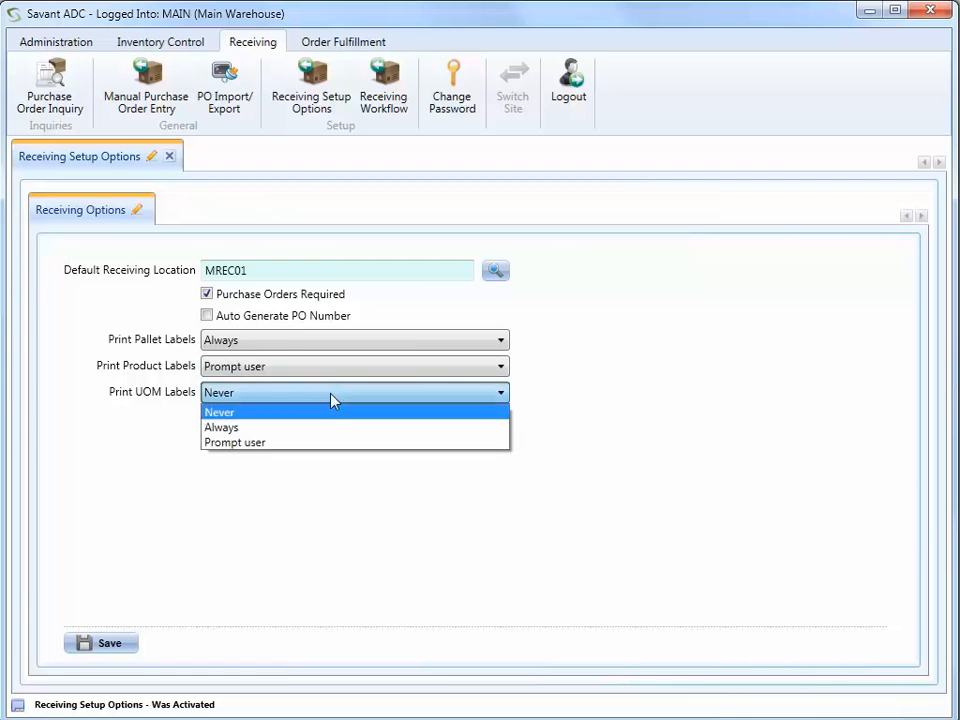
{"action": "left_click", "coordinate": [301, 443]}
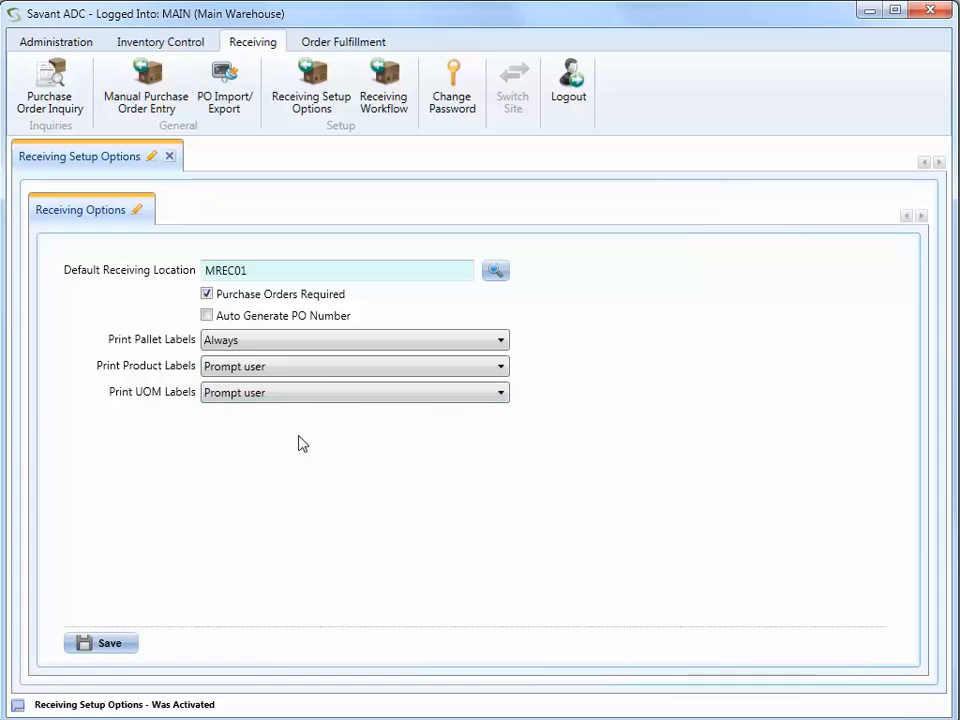
{"action": "left_click", "coordinate": [128, 645]}
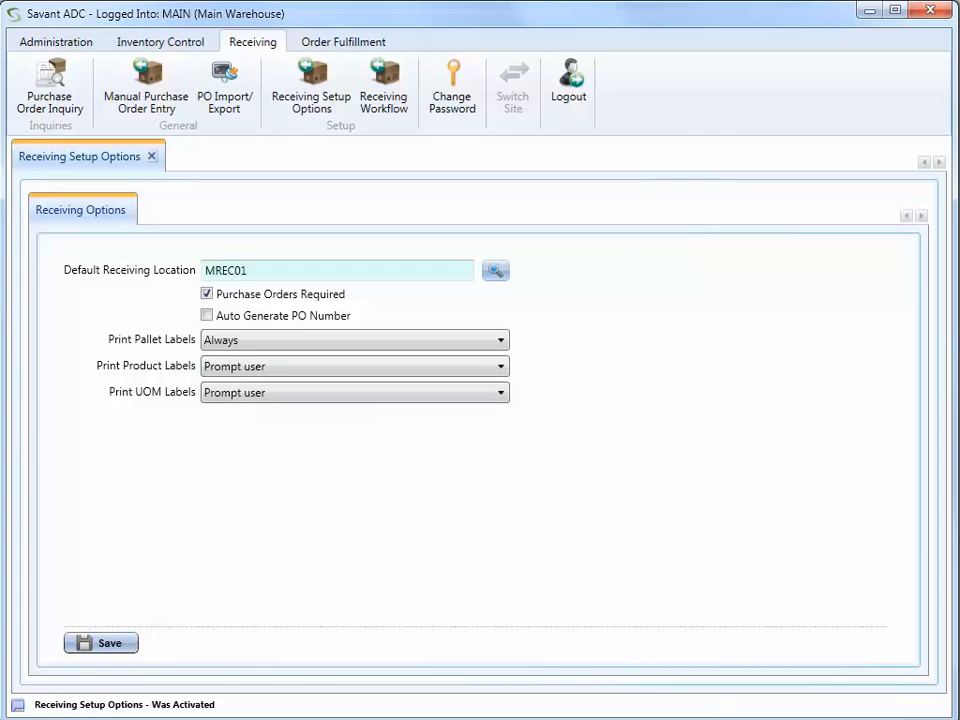
{"action": "left_click", "coordinate": [152, 156]}
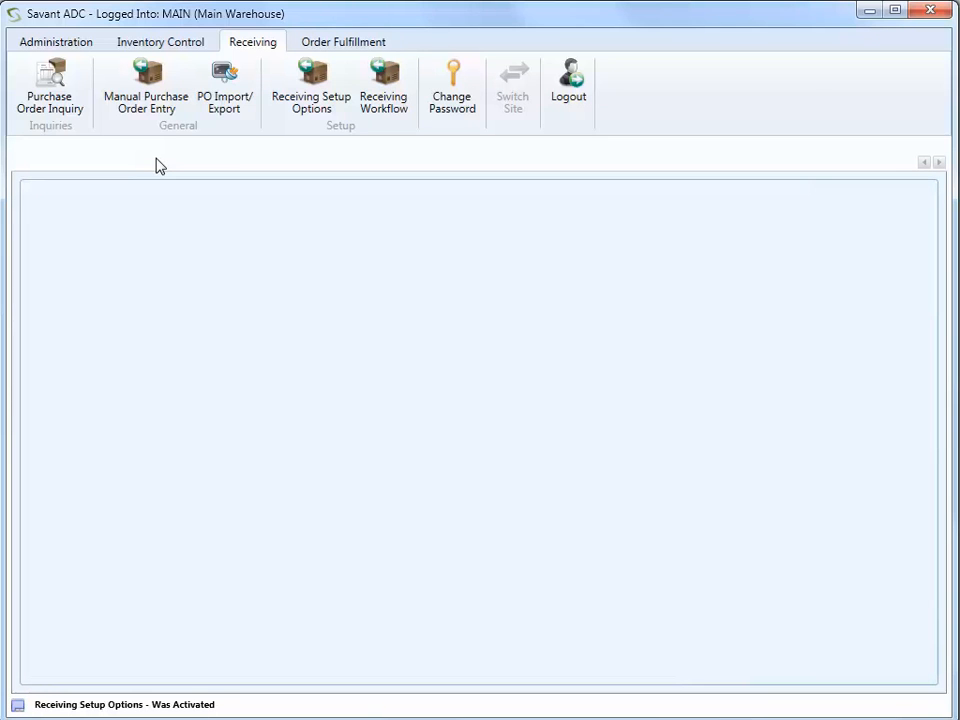
Step: In the PO type's receiving workflow, set the default receiving location to MREC01 and the max receipt quantity to 500000
{"action": "left_click", "coordinate": [385, 104]}
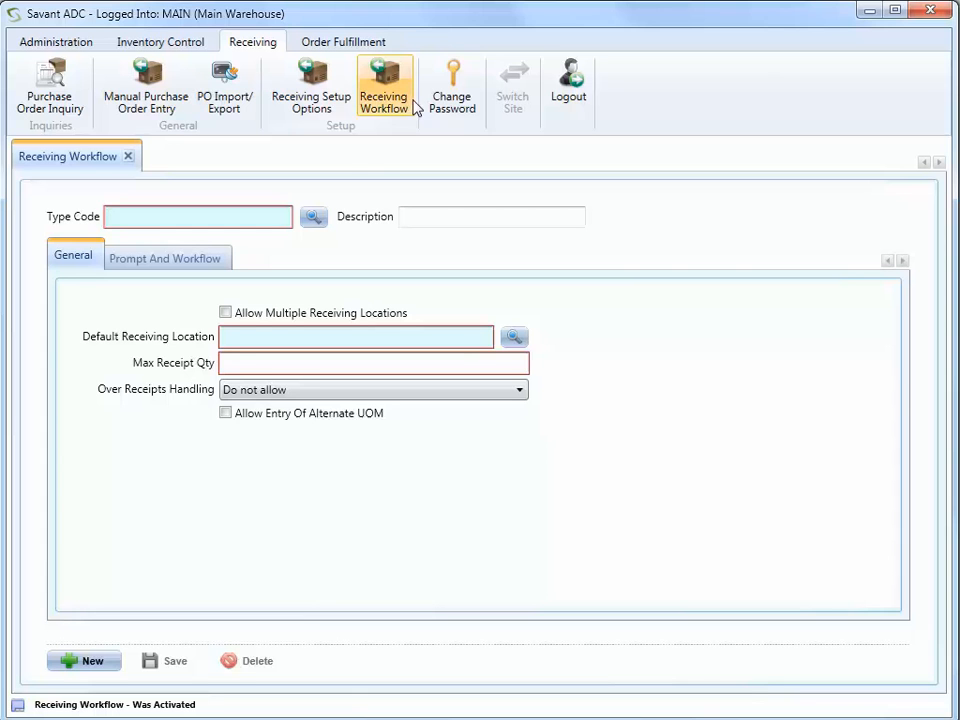
{"action": "left_click", "coordinate": [312, 218]}
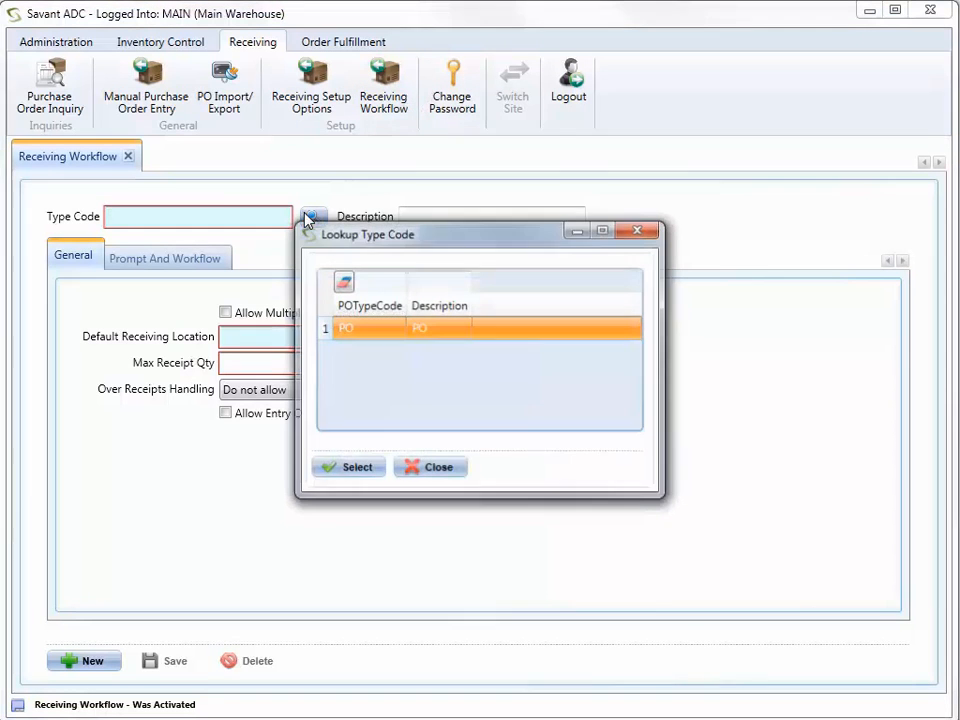
{"action": "left_click", "coordinate": [339, 468]}
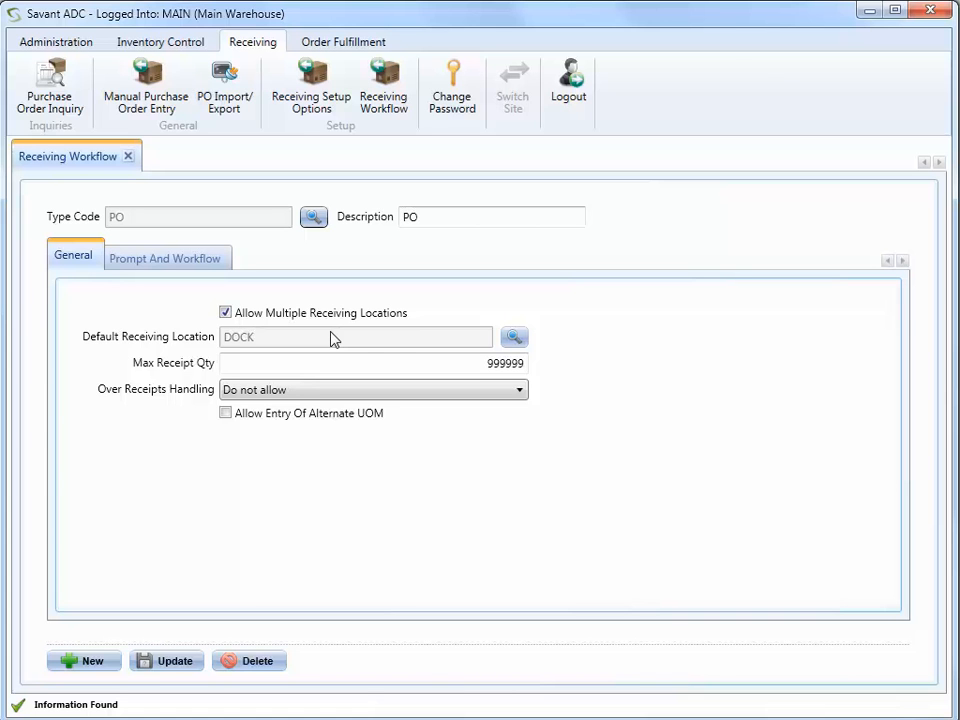
{"action": "left_click", "coordinate": [513, 338]}
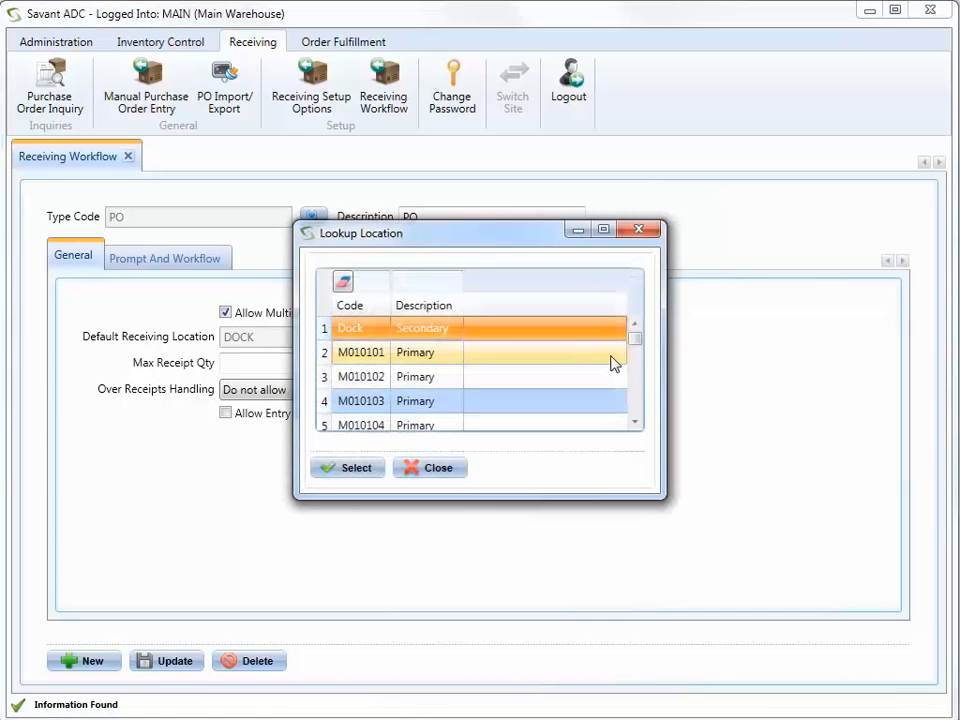
{"action": "left_click_drag", "start_coordinate": [634, 343], "coordinate": [631, 424]}
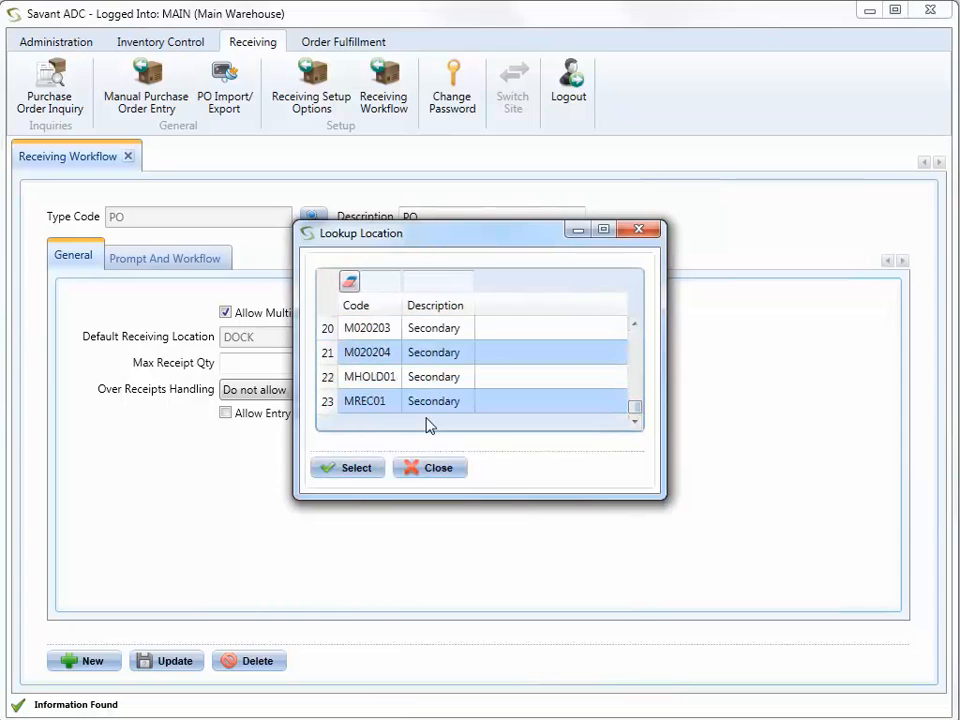
{"action": "left_click", "coordinate": [368, 401]}
{"action": "left_click", "coordinate": [358, 467]}
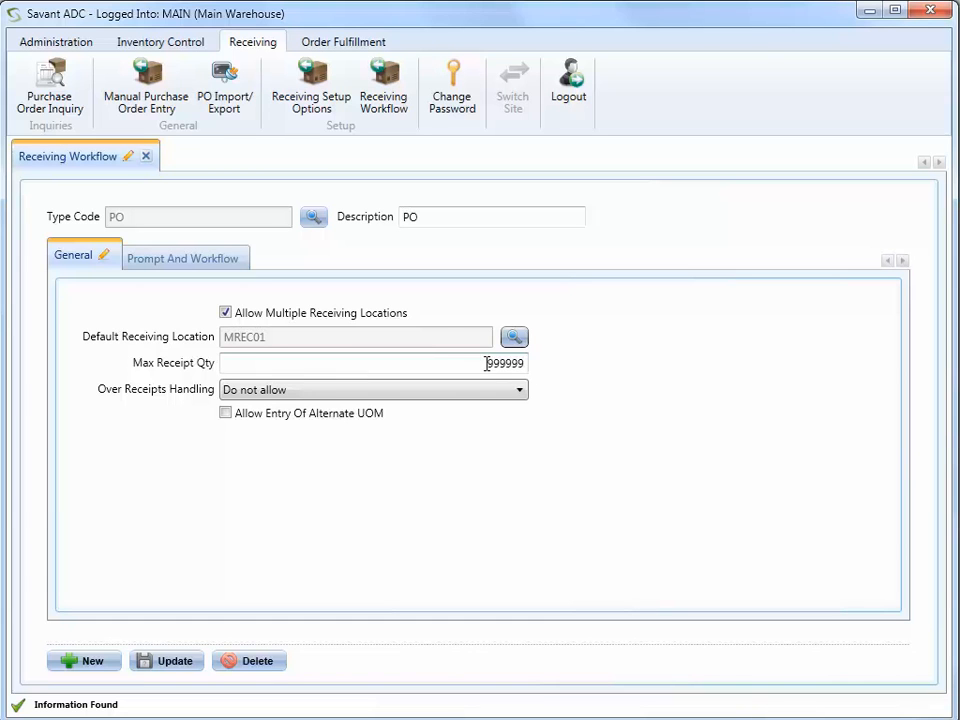
{"action": "left_click_drag", "start_coordinate": [486, 364], "coordinate": [565, 370]}
{"action": "type", "text": "500000"}
Step: In the PO workflow's prompt settings, set Print Level Labels to Always
{"action": "left_click", "coordinate": [192, 260]}
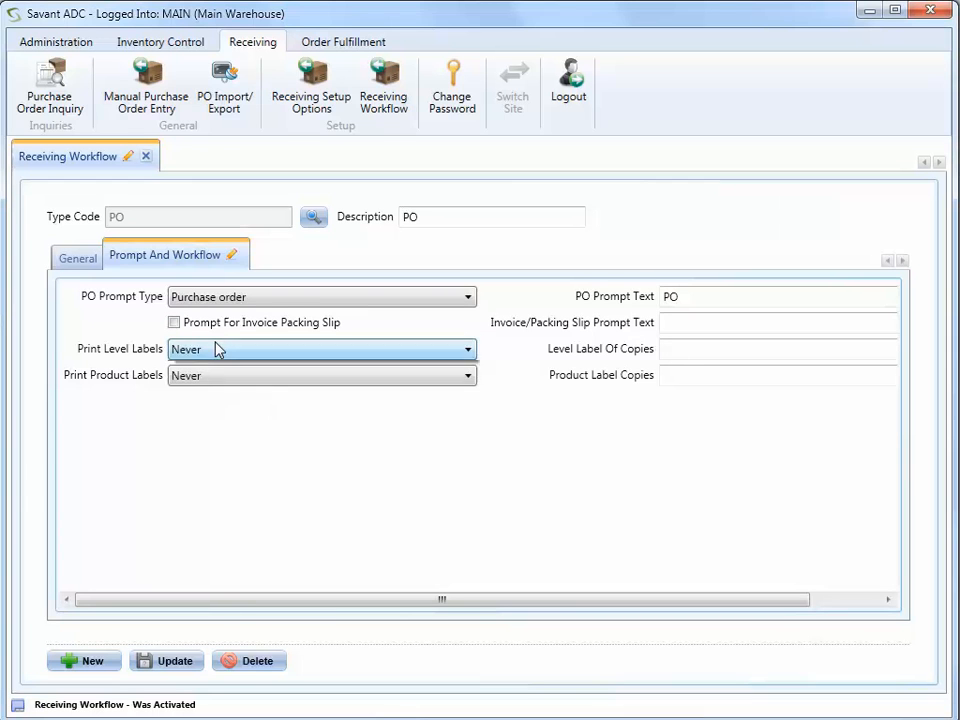
{"action": "left_click", "coordinate": [216, 349]}
{"action": "left_click", "coordinate": [220, 385]}
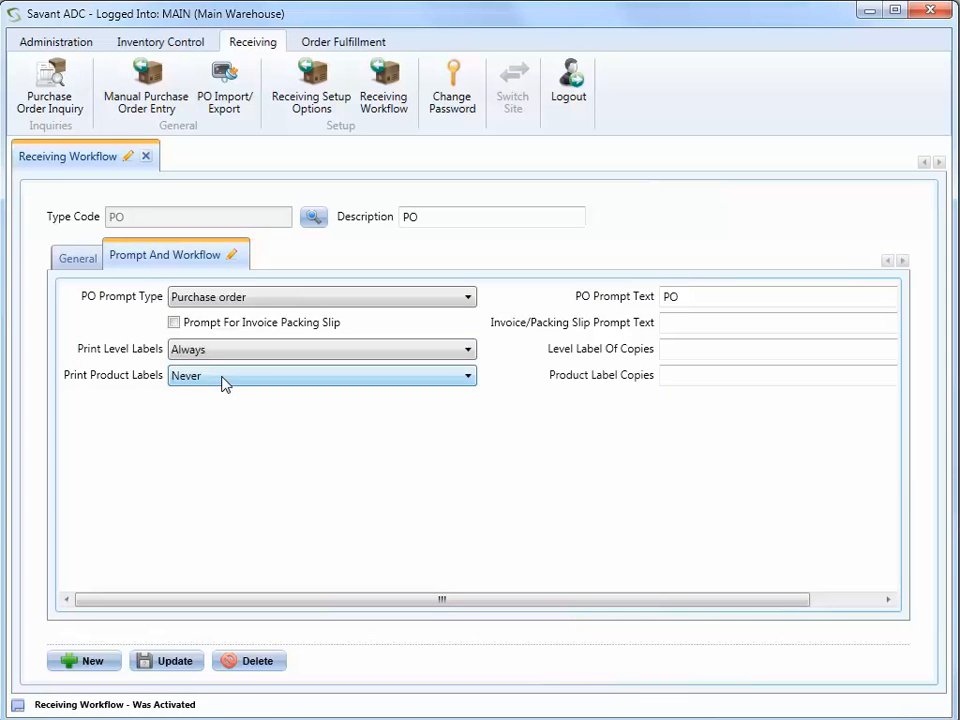
Step: Examine the product label printing choices and the product UOM option for printing barcodes at receiving, keeping Print Product Labels on Never
{"action": "left_click", "coordinate": [224, 378]}
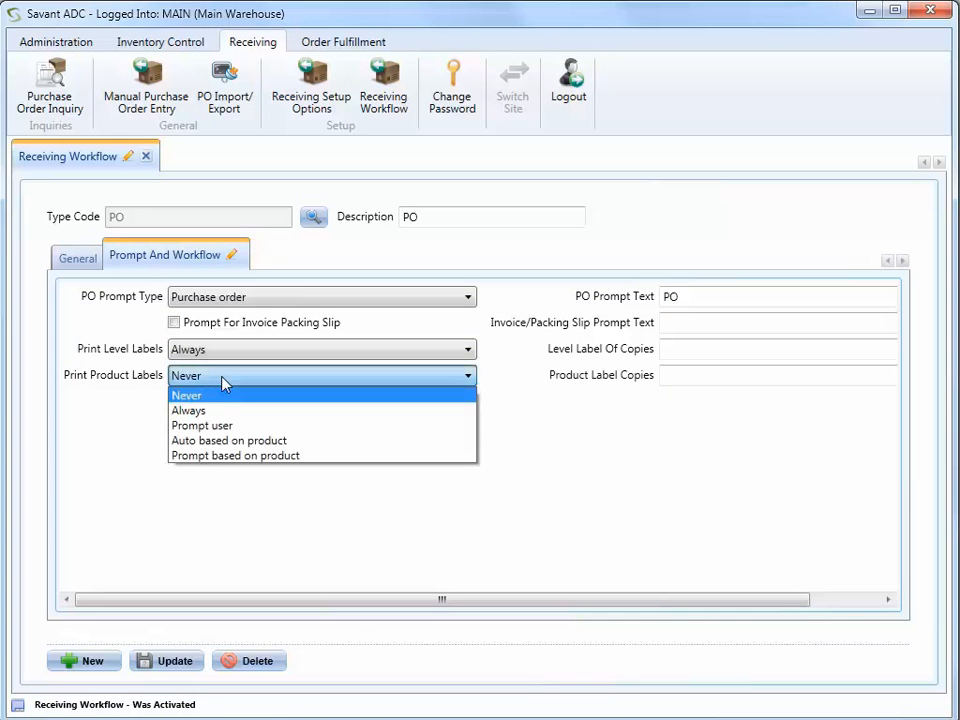
{"action": "left_click", "coordinate": [171, 47]}
{"action": "left_click", "coordinate": [171, 47]}
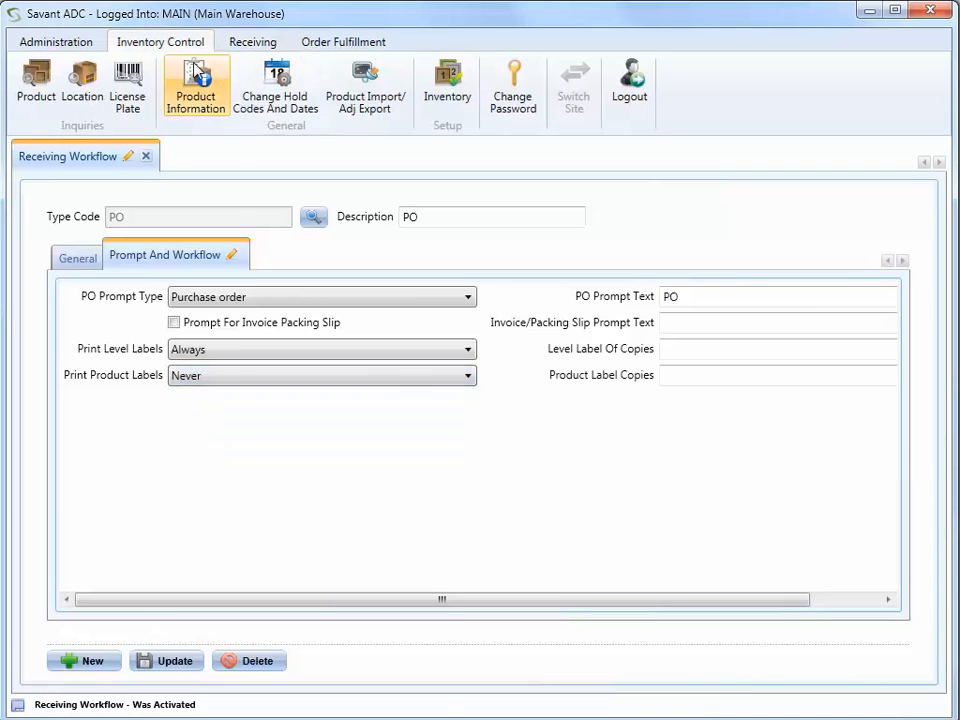
{"action": "left_click", "coordinate": [196, 96]}
{"action": "left_click", "coordinate": [266, 254]}
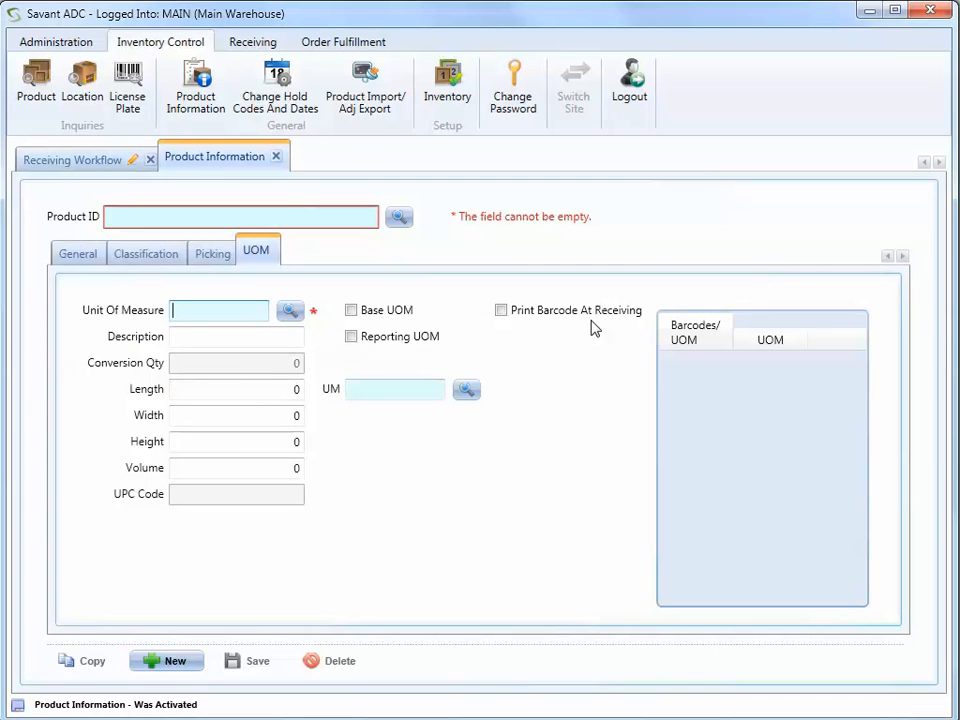
{"action": "left_click", "coordinate": [277, 157]}
{"action": "left_click", "coordinate": [207, 263]}
{"action": "left_click", "coordinate": [227, 379]}
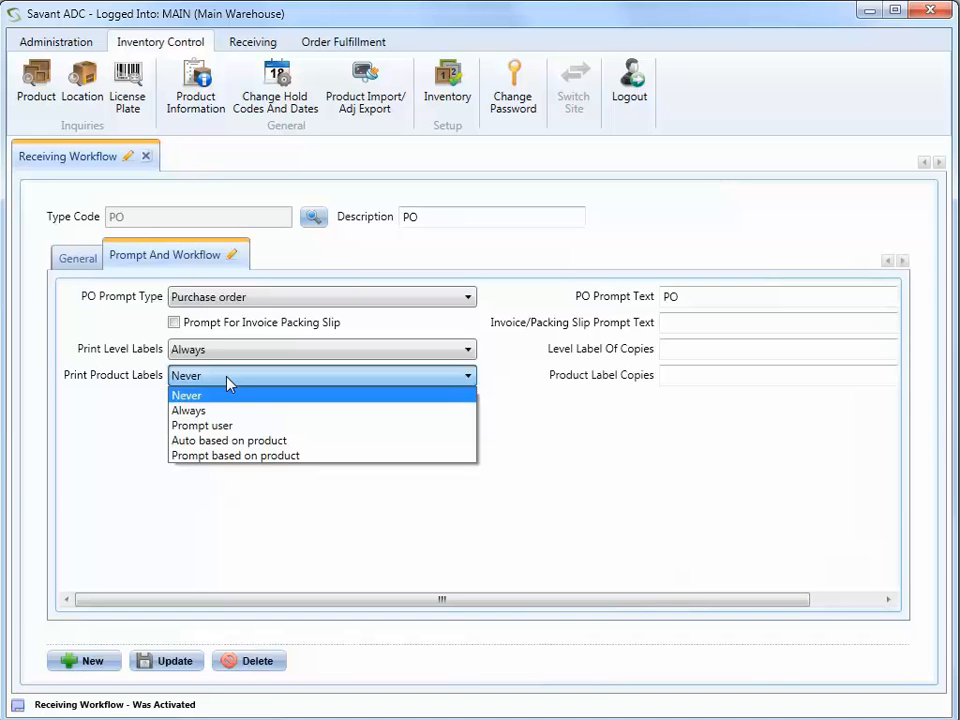
{"action": "left_click", "coordinate": [231, 398]}
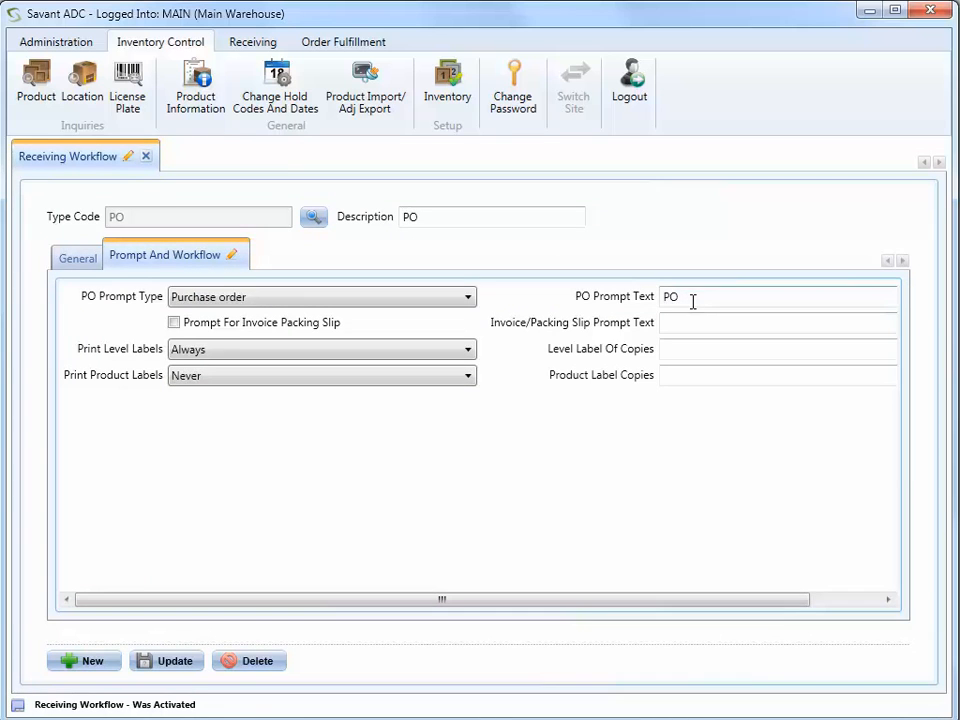
Step: Set the number of level label copies to 1, then update and close the PO receiving workflow
{"action": "left_click_drag", "start_coordinate": [696, 602], "coordinate": [781, 603]}
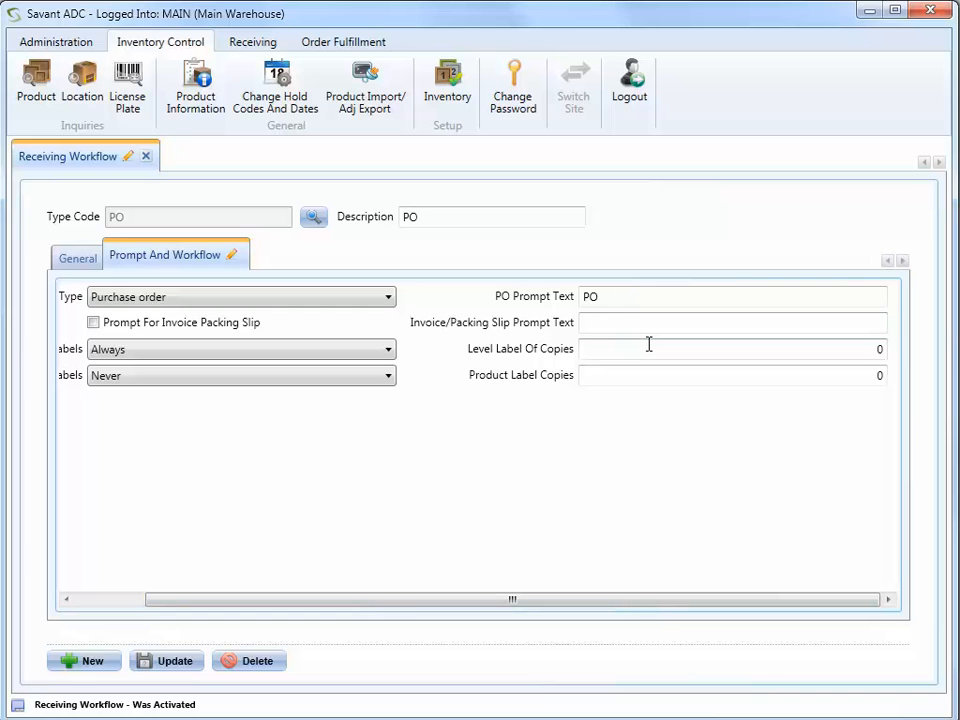
{"action": "left_click_drag", "start_coordinate": [874, 349], "coordinate": [902, 352]}
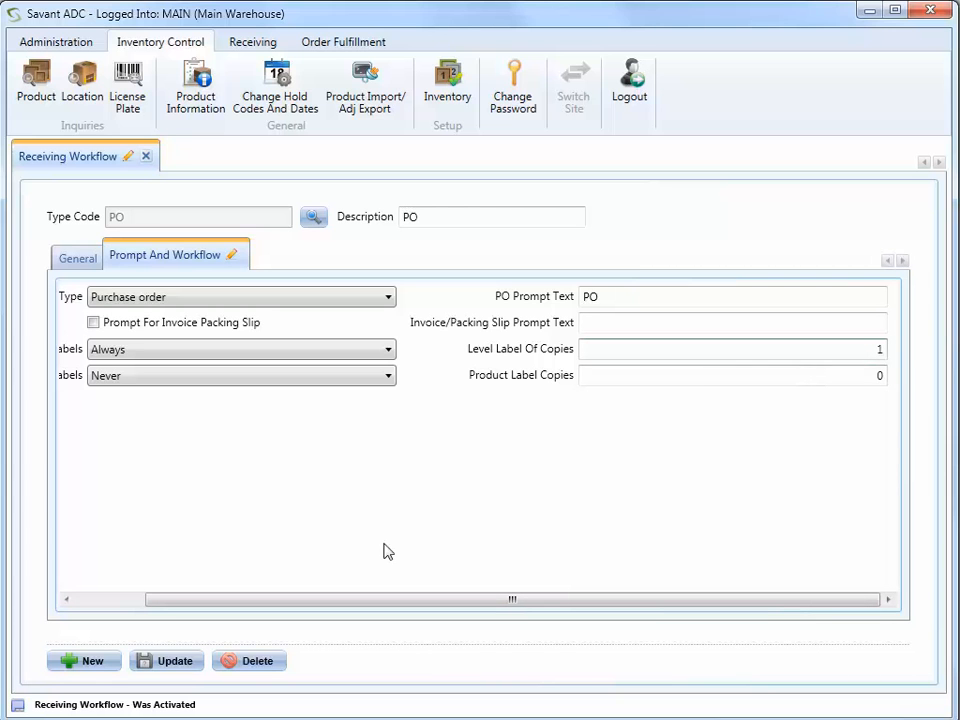
{"action": "left_click", "coordinate": [147, 668]}
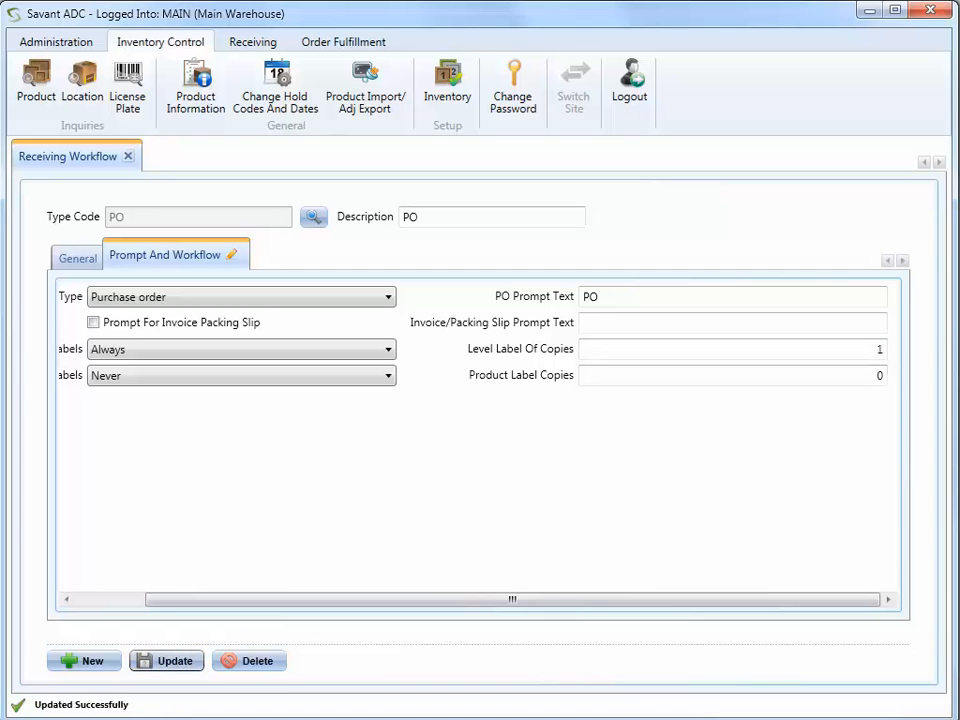
{"action": "left_click", "coordinate": [128, 157]}
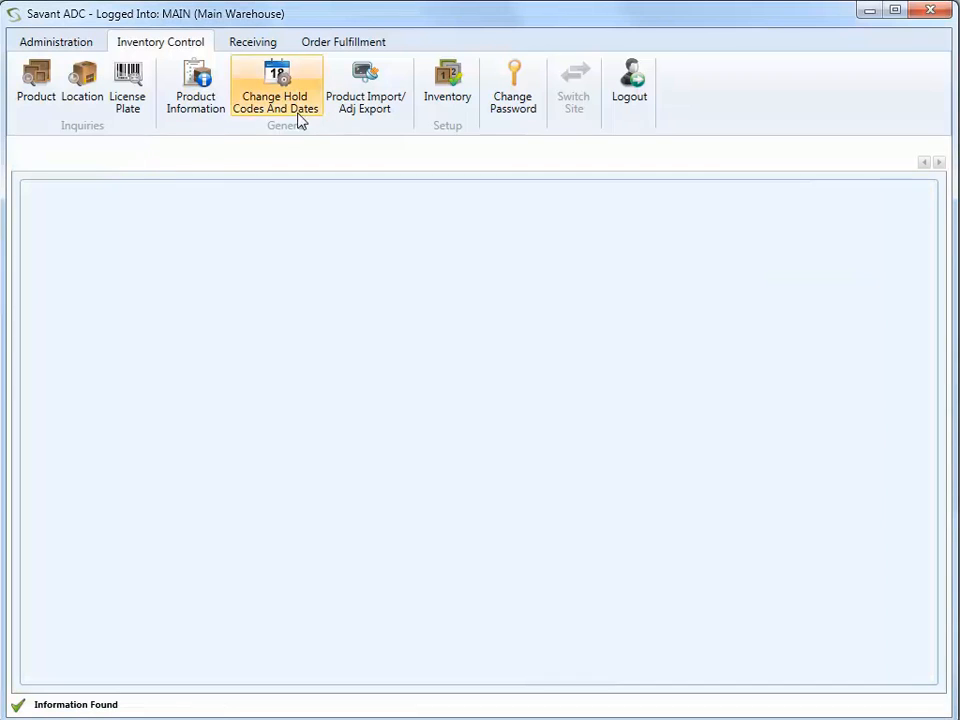
Step: Load the SO order type in the Order Fulfillment Workflow and set its Allocation Behavior to None
{"action": "left_click", "coordinate": [322, 45]}
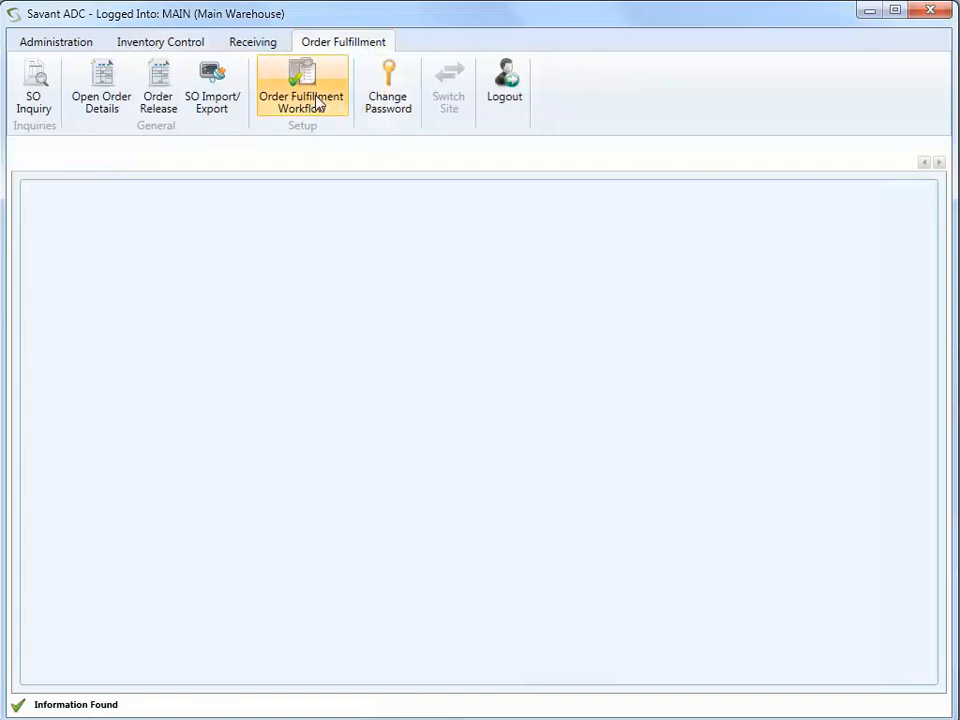
{"action": "left_click", "coordinate": [318, 104]}
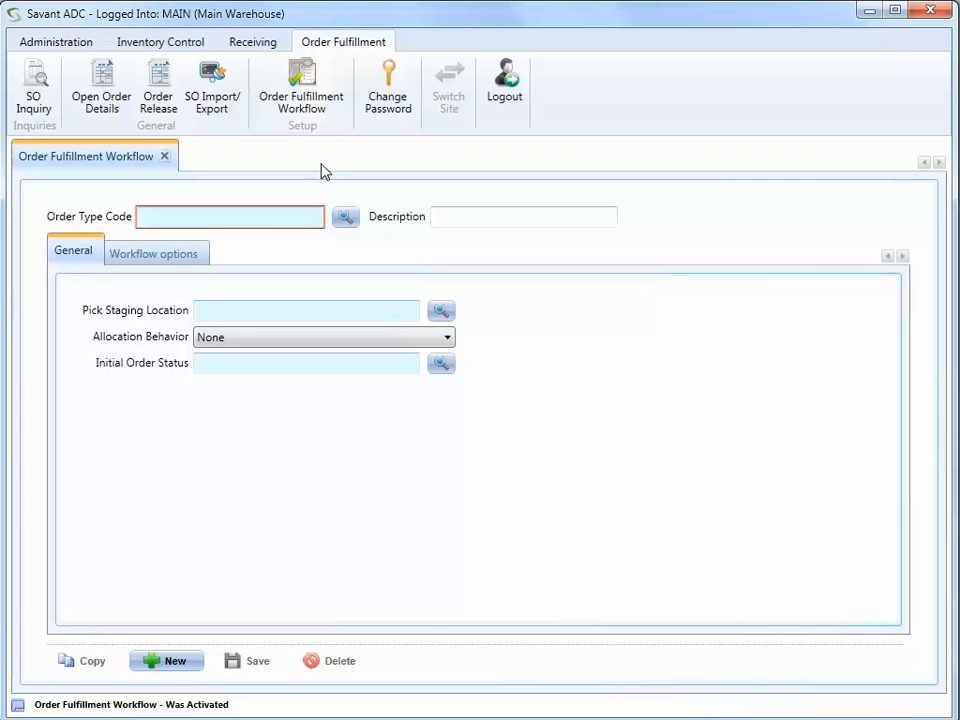
{"action": "left_click", "coordinate": [343, 218]}
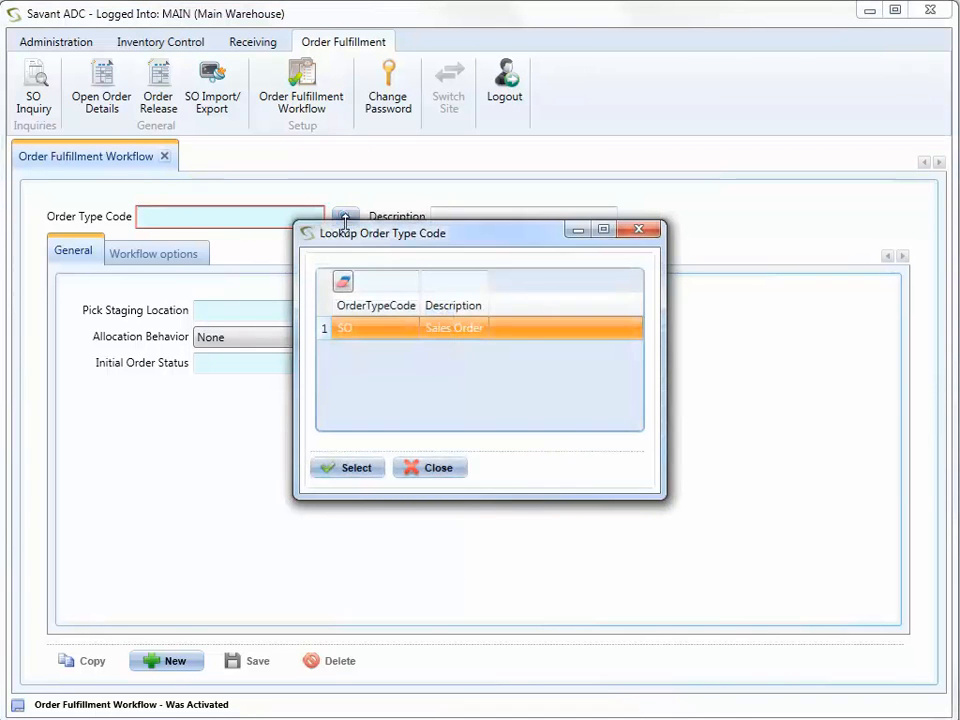
{"action": "left_click", "coordinate": [351, 468]}
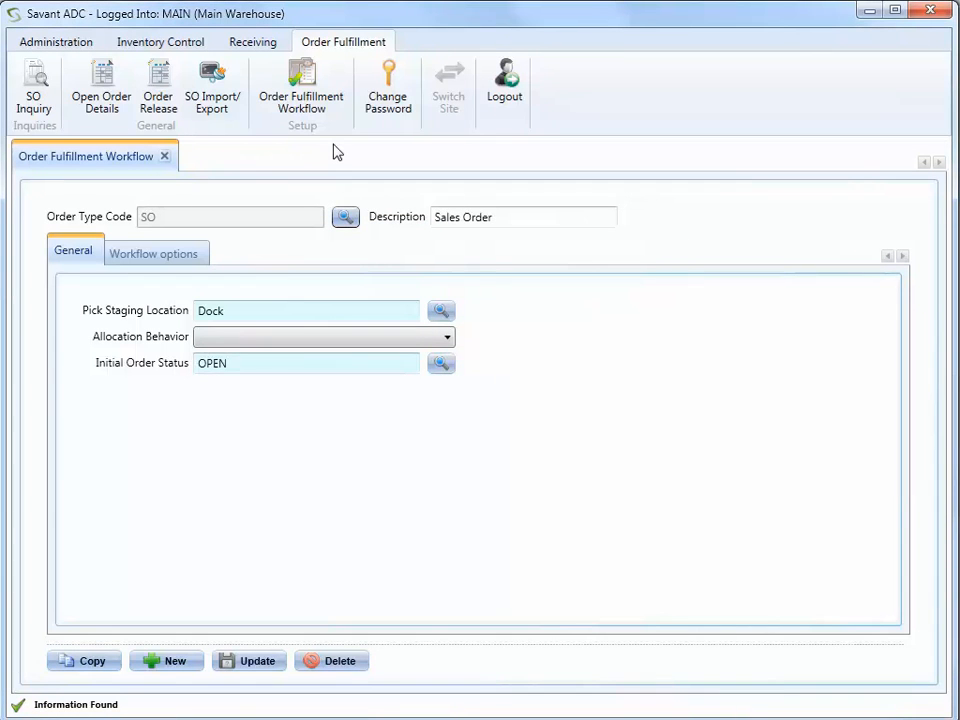
{"action": "left_click", "coordinate": [287, 340]}
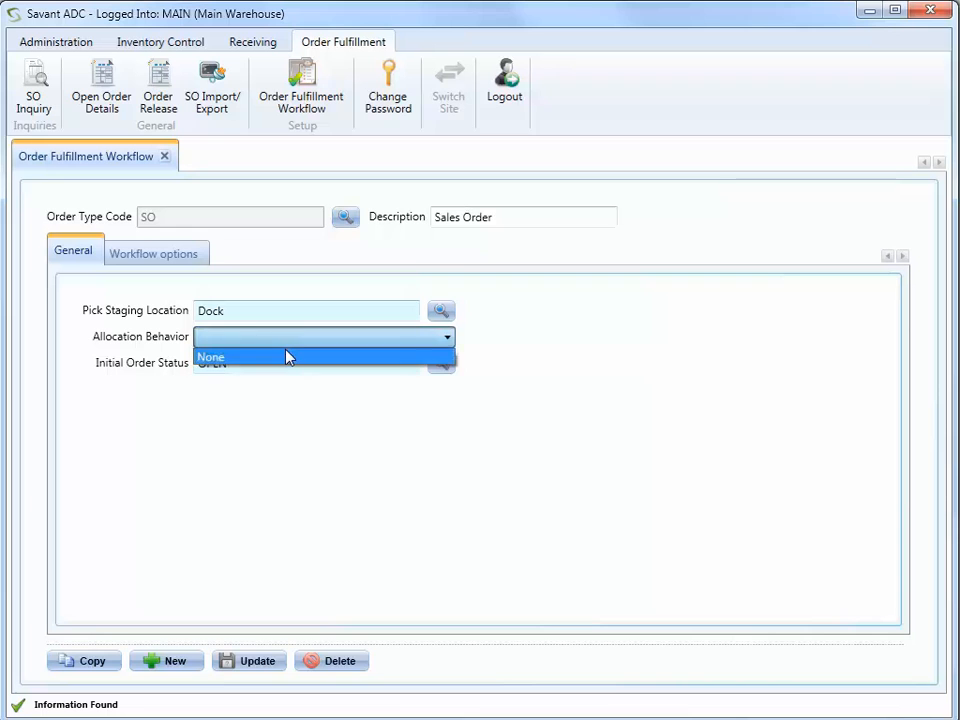
{"action": "left_click", "coordinate": [287, 357]}
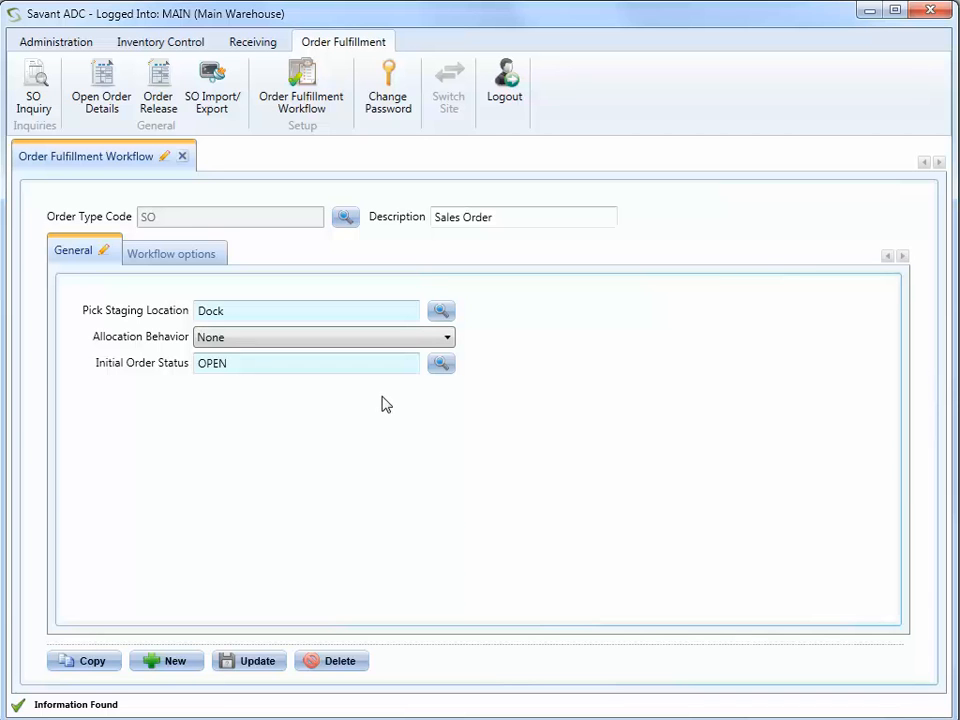
Step: Select OPEN as the initial order status, check the picking option, then update and close the sales order workflow
{"action": "left_click", "coordinate": [441, 366]}
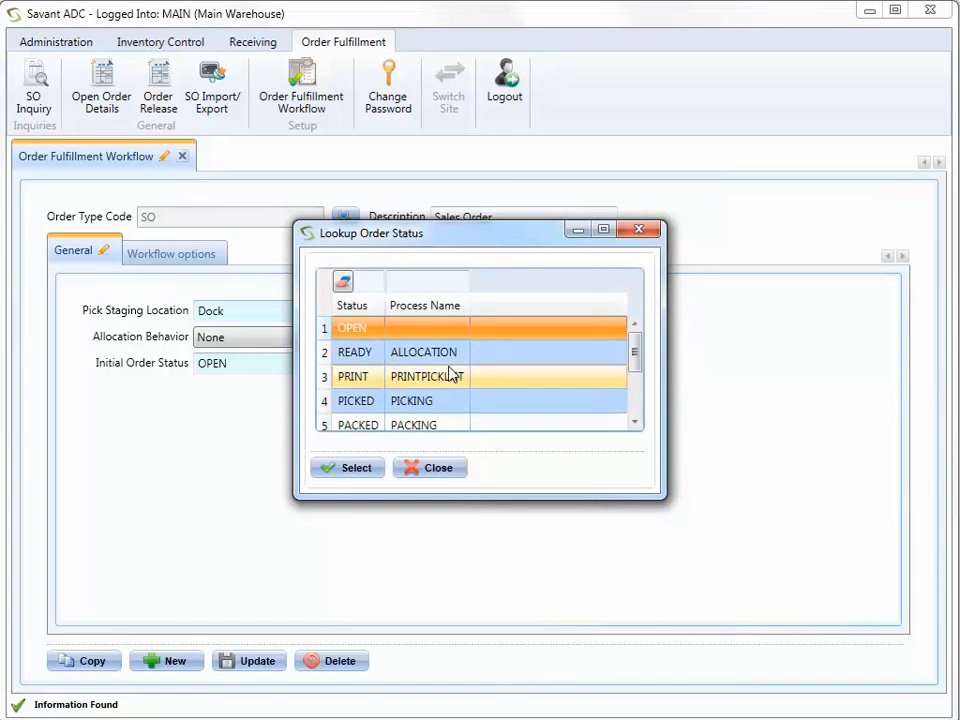
{"action": "left_click", "coordinate": [369, 467]}
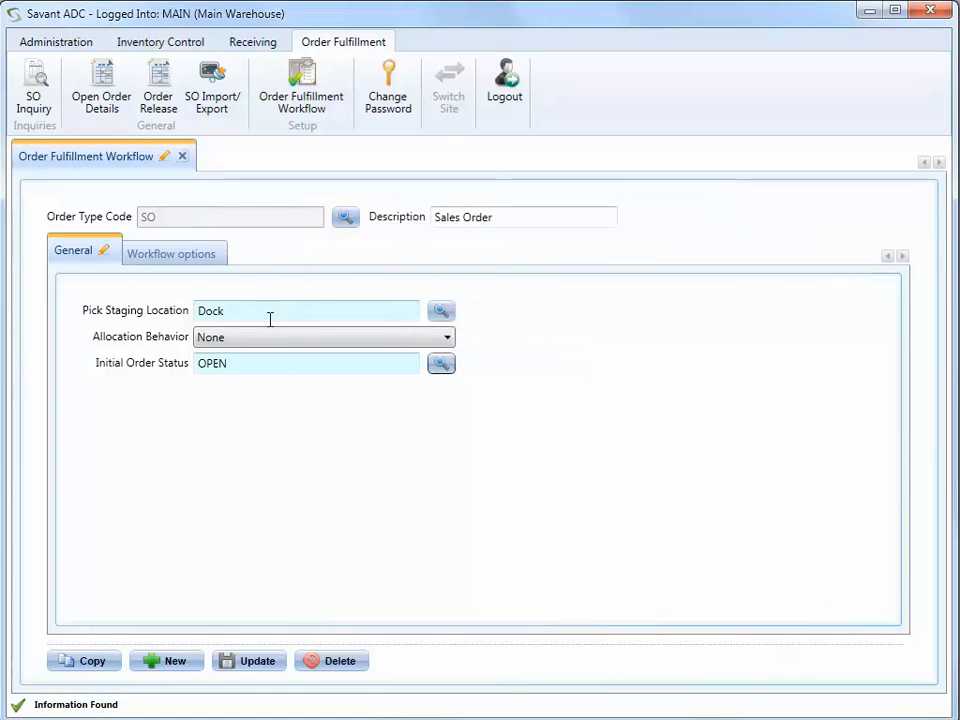
{"action": "left_click", "coordinate": [205, 264]}
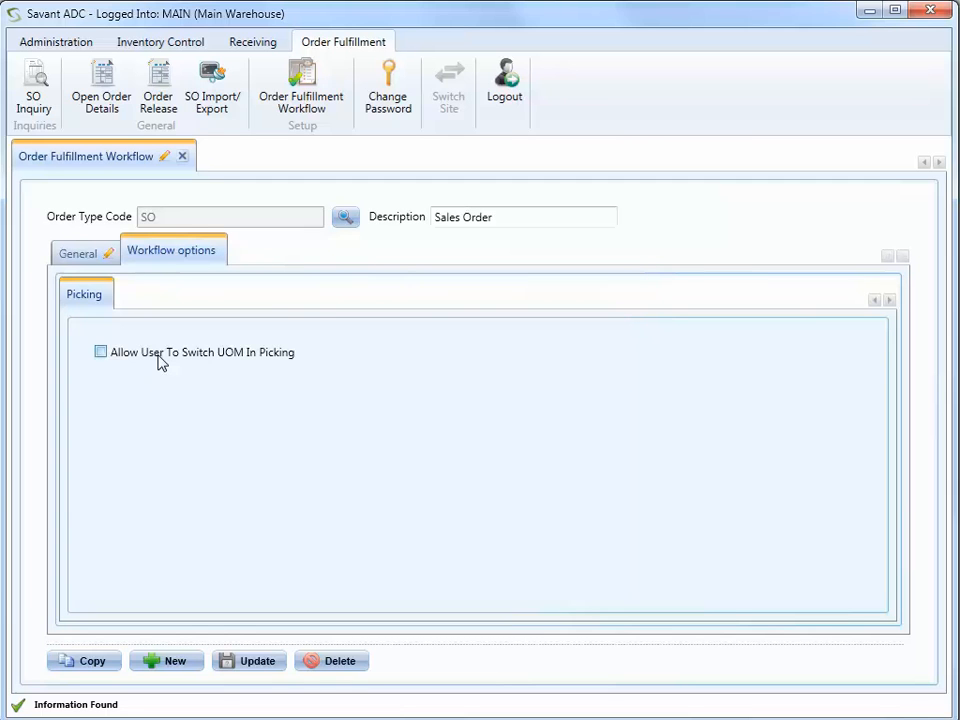
{"action": "left_click", "coordinate": [257, 664]}
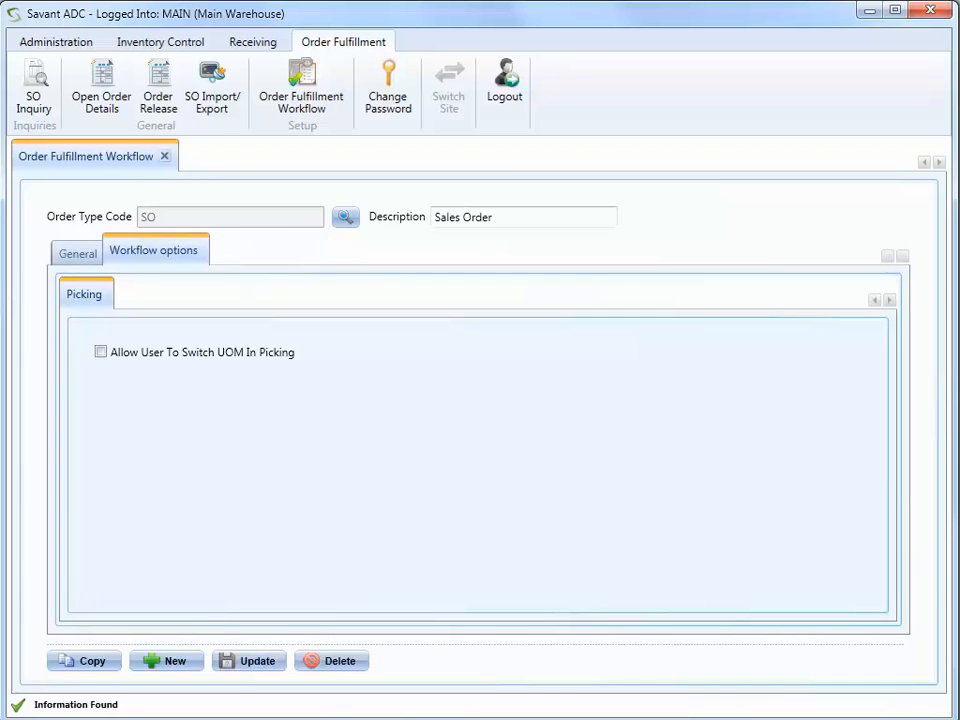
{"action": "left_click", "coordinate": [165, 156]}
Step: In the MAIN site's warehouse setup, set the default order type to Sales Order and the default purchase order type to PO, and update the site
{"action": "left_click", "coordinate": [74, 42]}
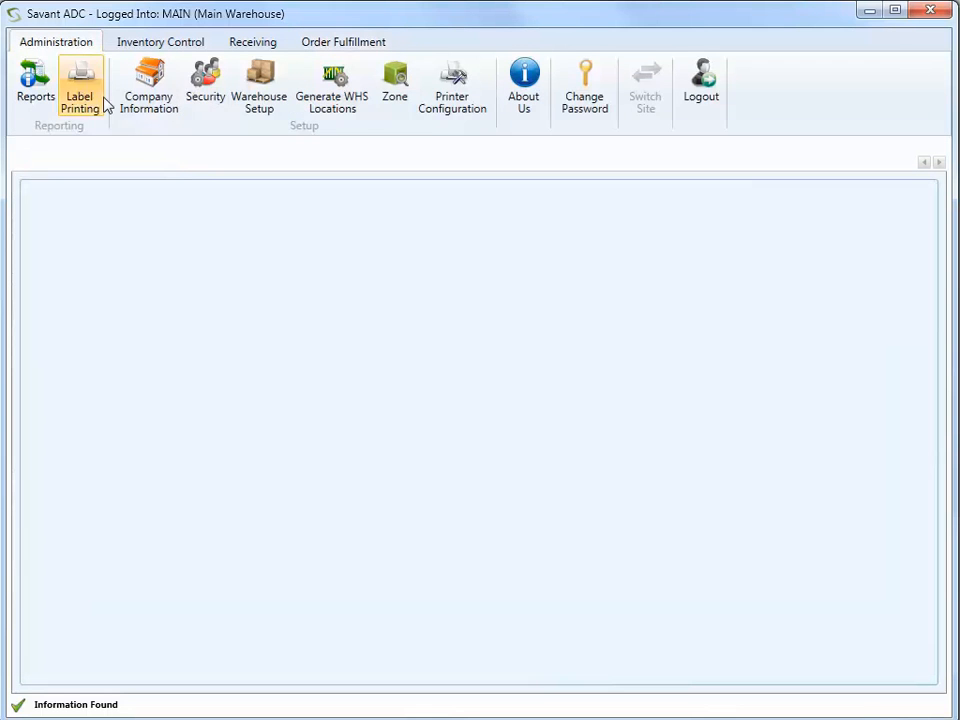
{"action": "left_click", "coordinate": [246, 86]}
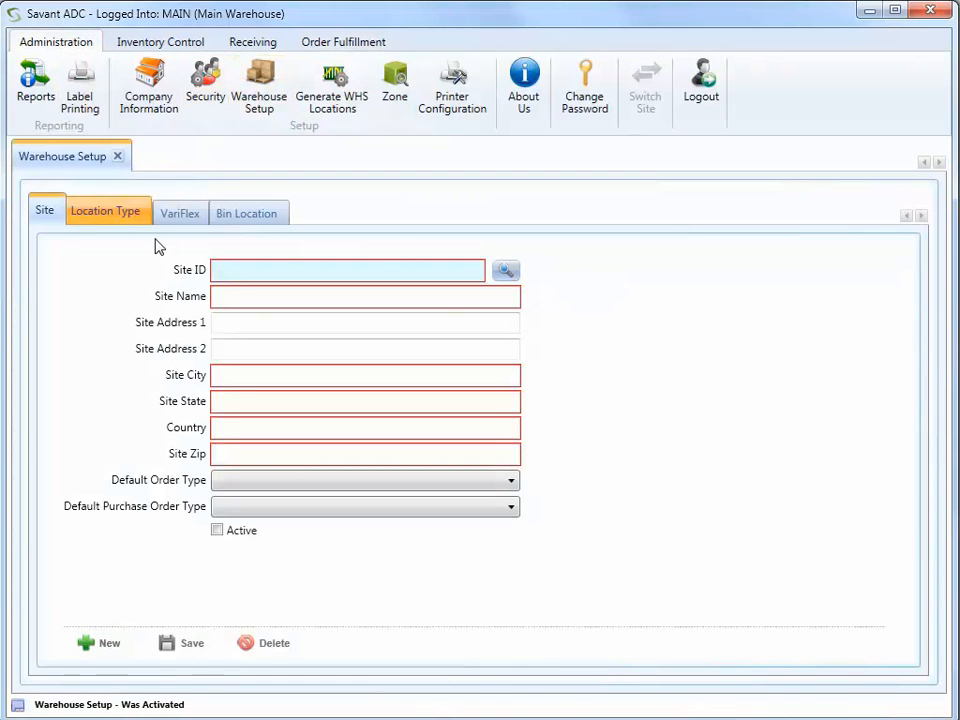
{"action": "left_click", "coordinate": [507, 271]}
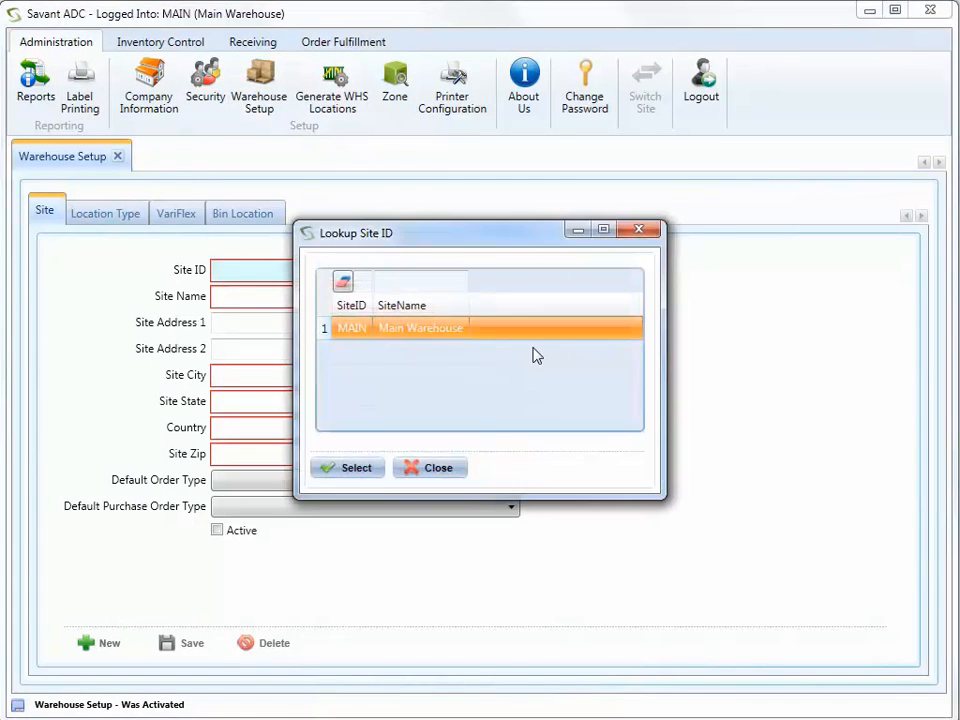
{"action": "left_click", "coordinate": [360, 474]}
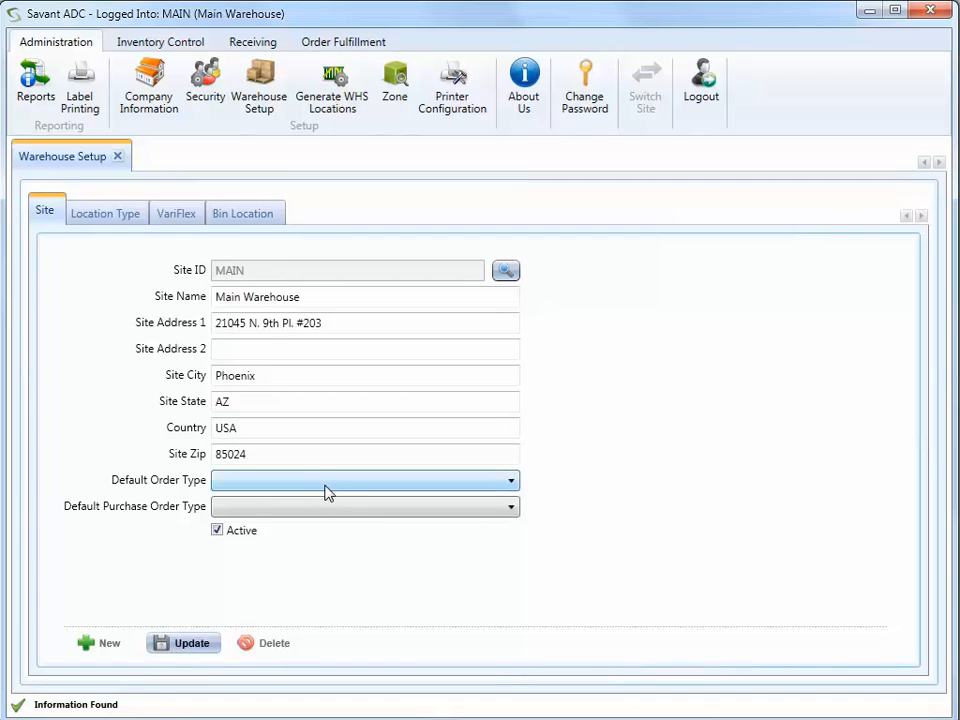
{"action": "left_click", "coordinate": [332, 490]}
{"action": "left_click", "coordinate": [339, 502]}
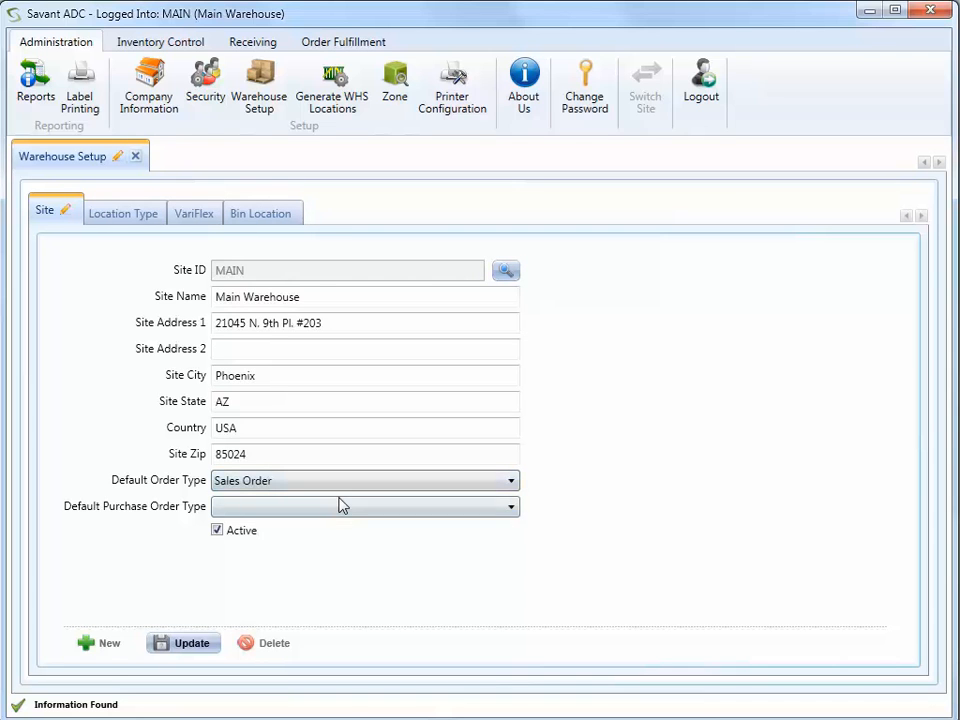
{"action": "left_click", "coordinate": [339, 516]}
{"action": "left_click", "coordinate": [339, 527]}
{"action": "left_click", "coordinate": [205, 644]}
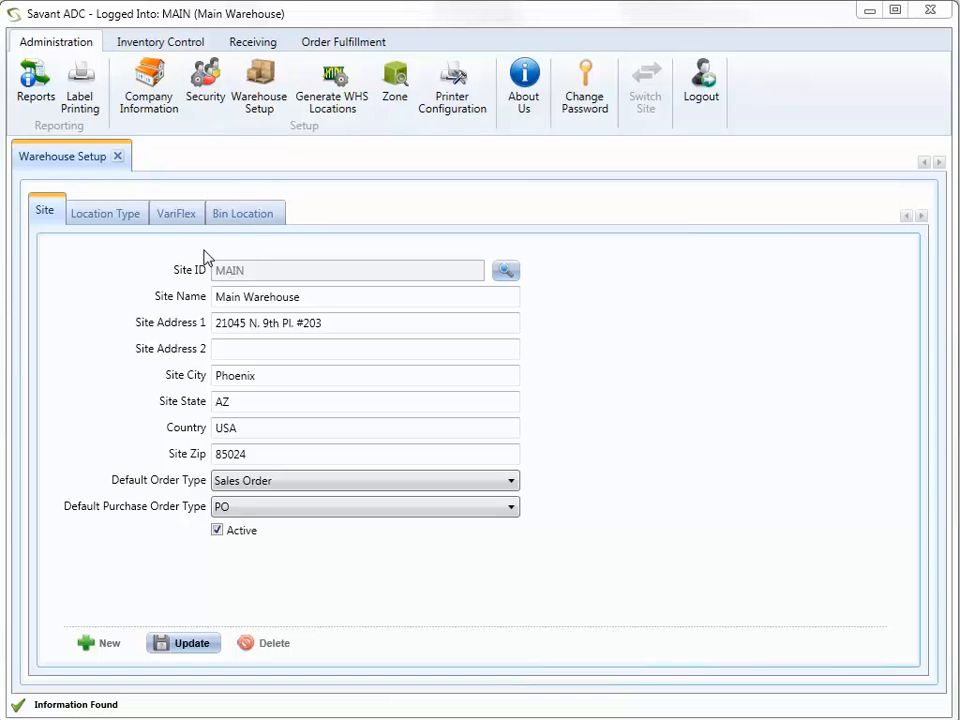
Step: Review the security options, role setup and role assignment, plus the warehouse's location type, VariFlex and bin location settings, closing both screens
{"action": "left_click", "coordinate": [203, 90]}
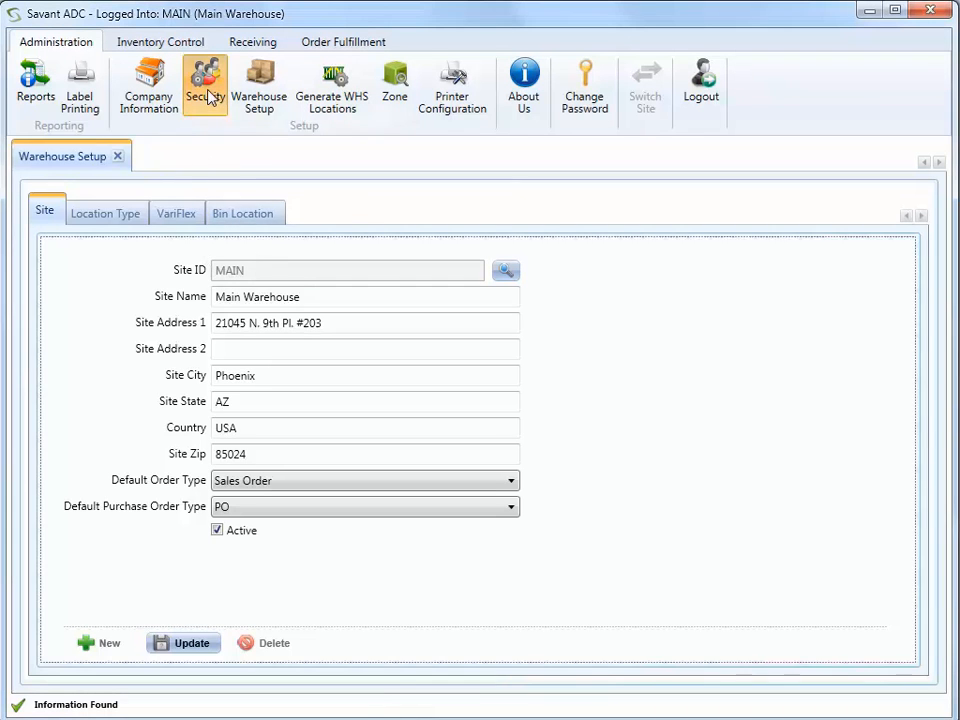
{"action": "left_click", "coordinate": [146, 212]}
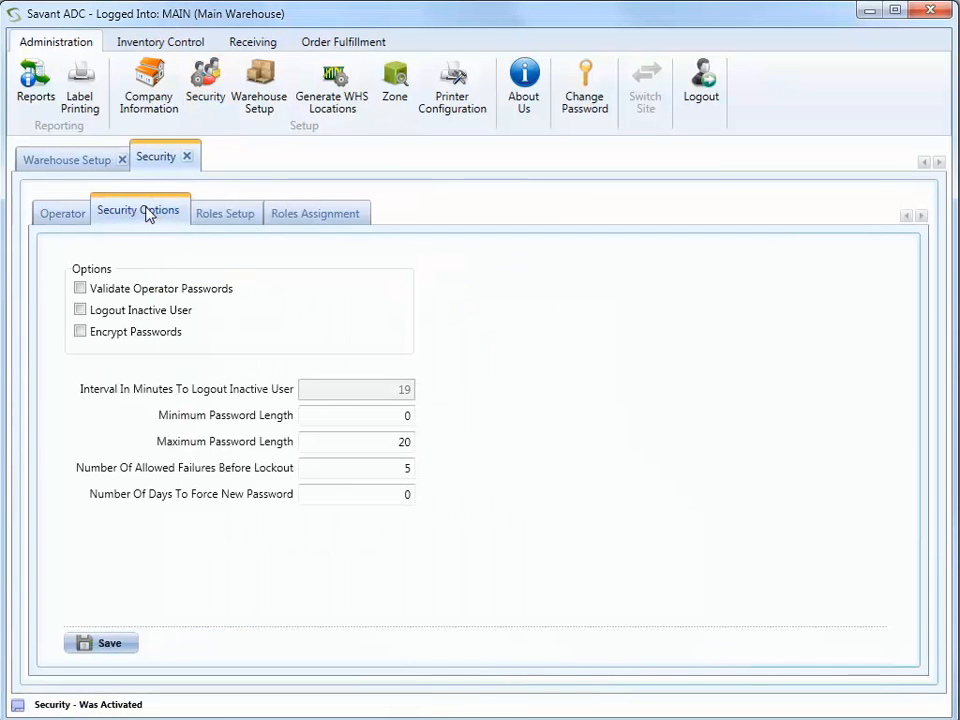
{"action": "left_click", "coordinate": [220, 214]}
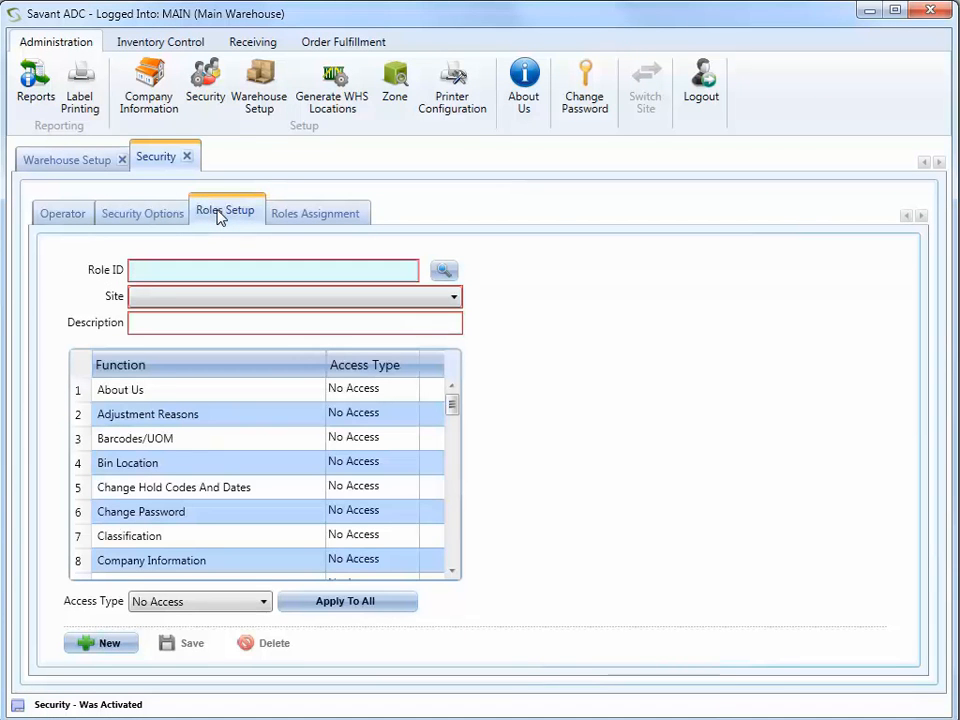
{"action": "left_click", "coordinate": [306, 214]}
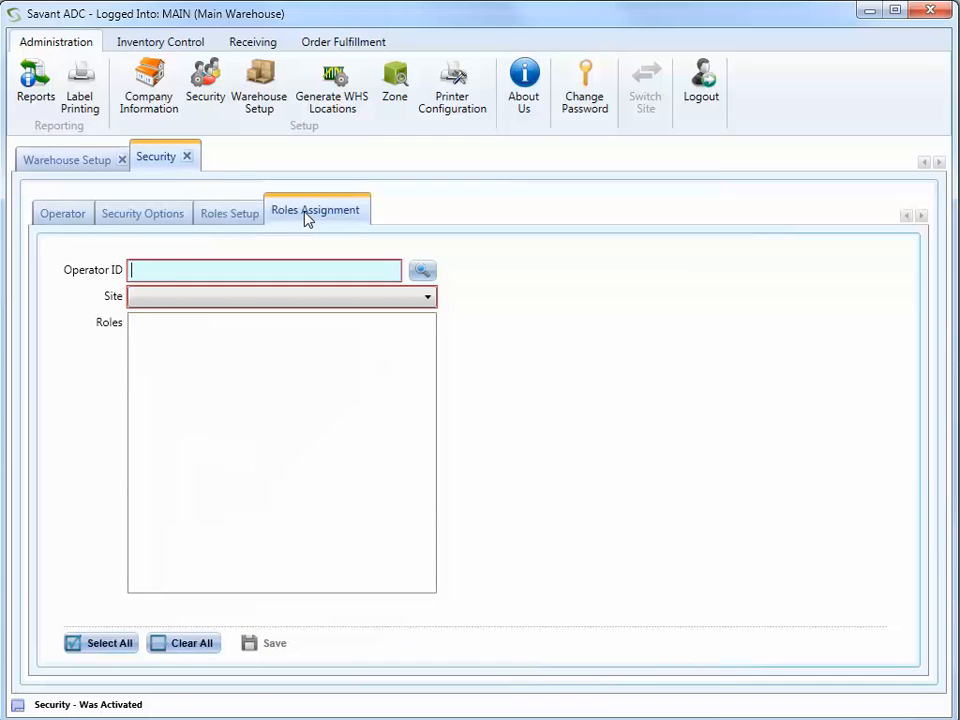
{"action": "left_click", "coordinate": [186, 156]}
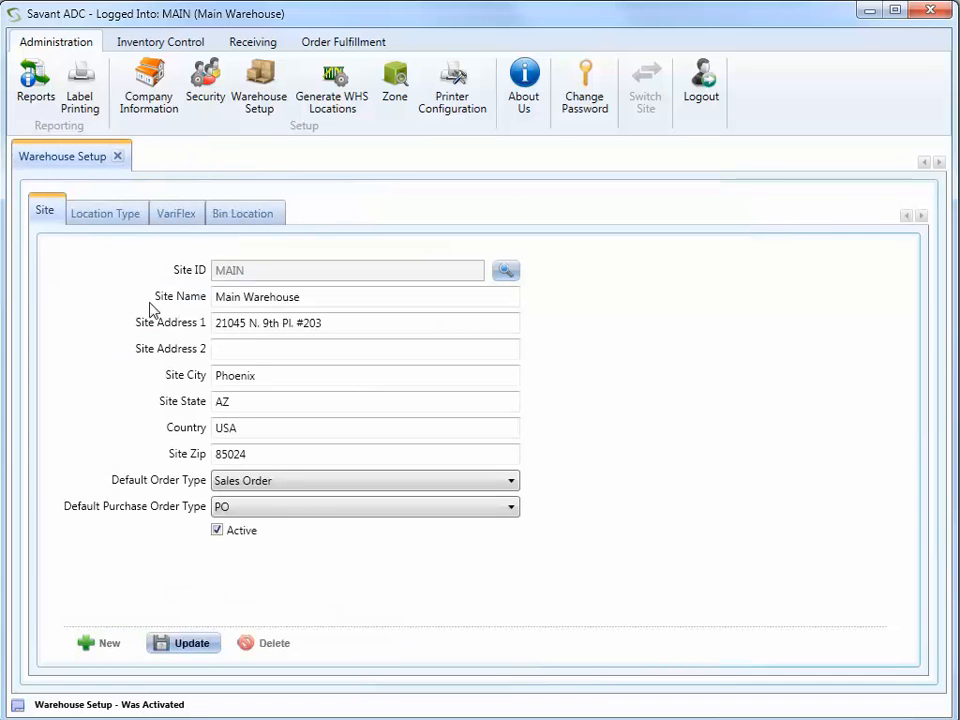
{"action": "left_click", "coordinate": [118, 216]}
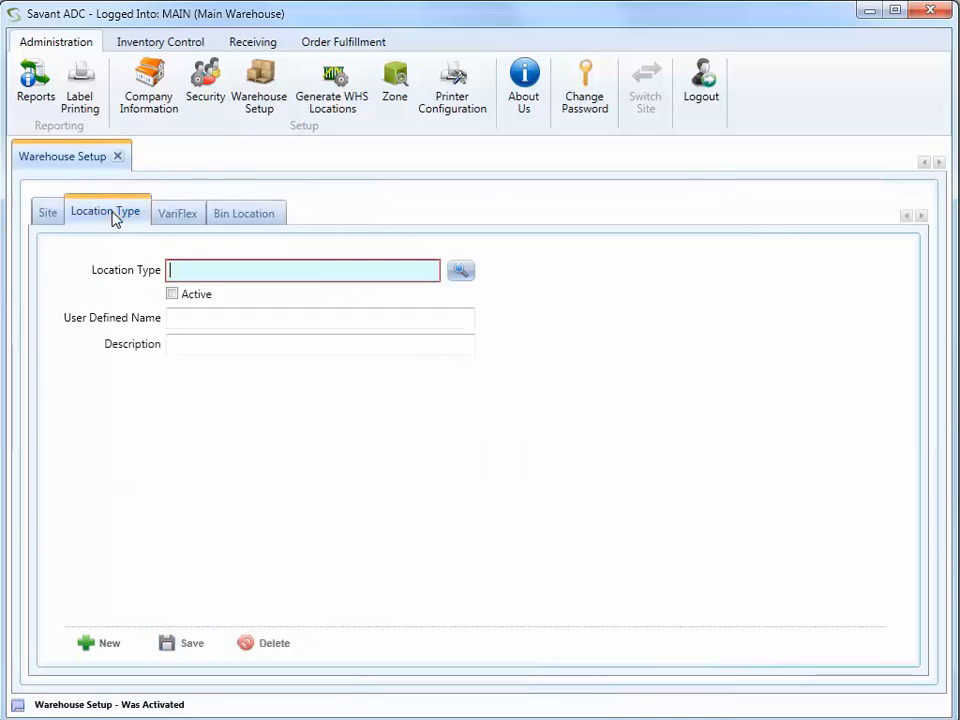
{"action": "left_click", "coordinate": [172, 220]}
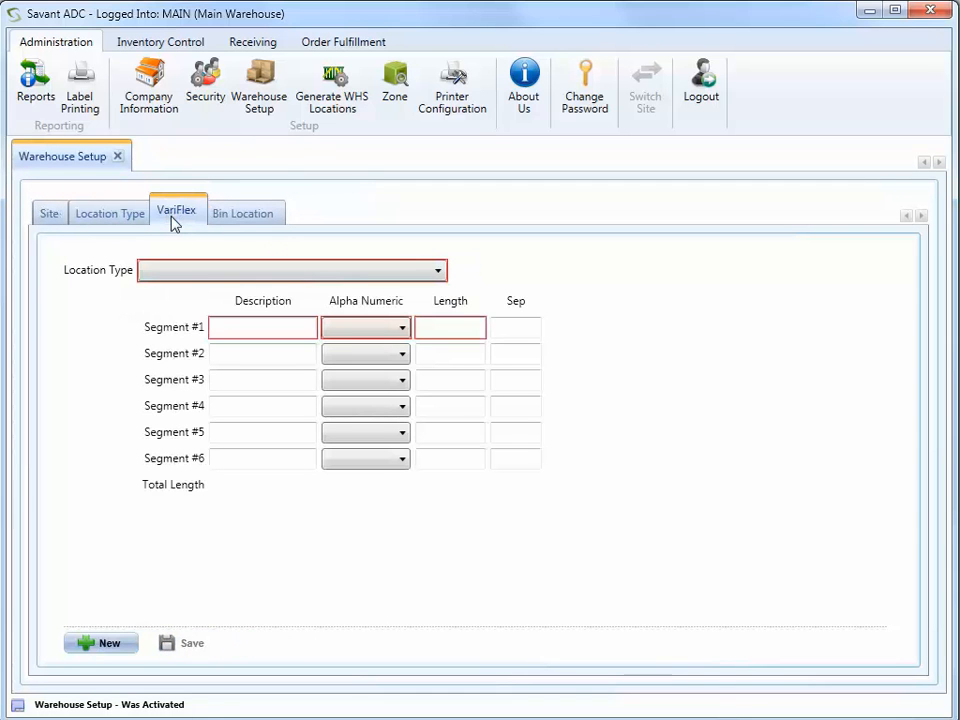
{"action": "left_click", "coordinate": [242, 218]}
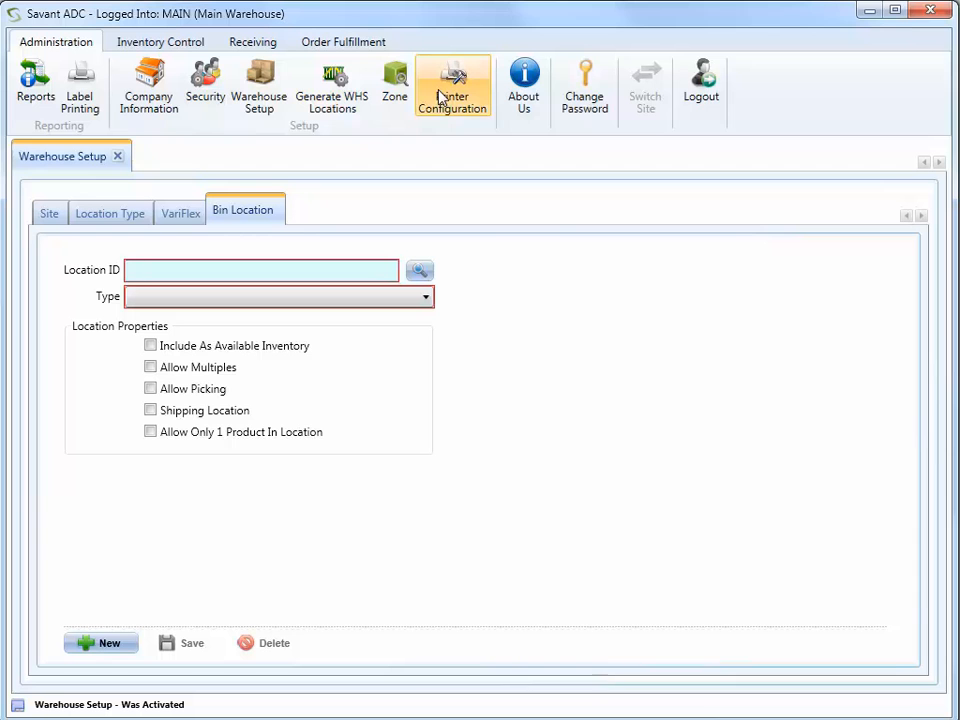
{"action": "left_click", "coordinate": [117, 157]}
Step: Review the inventory options, levels, hold reasons and adjustment reasons, and look over the available receiving, order fulfillment and administration setup functions
{"action": "left_click", "coordinate": [156, 45]}
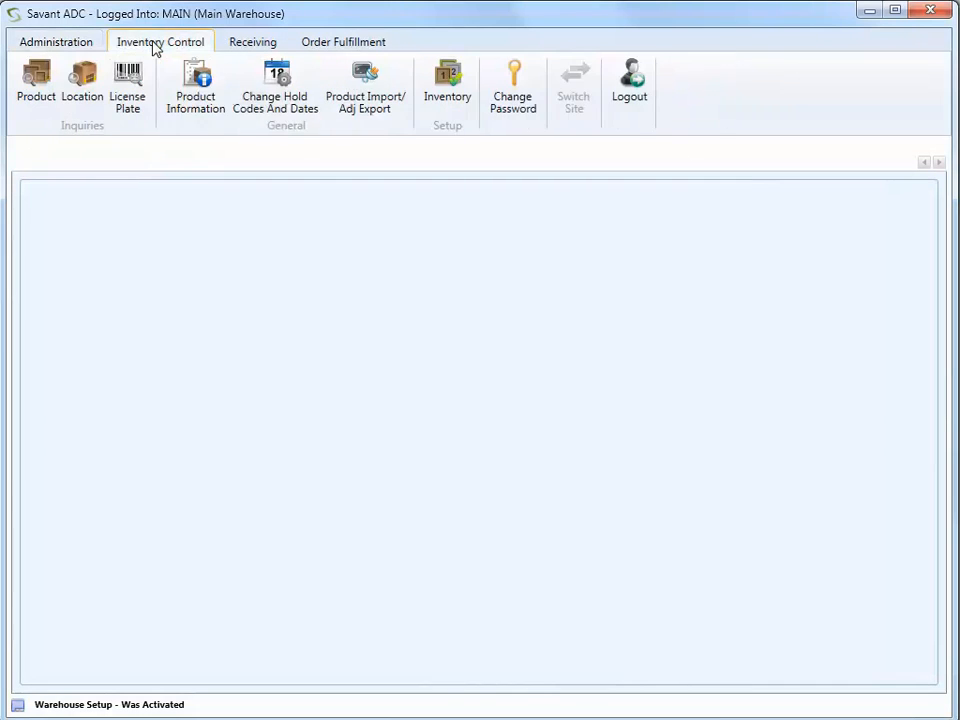
{"action": "left_click", "coordinate": [452, 105]}
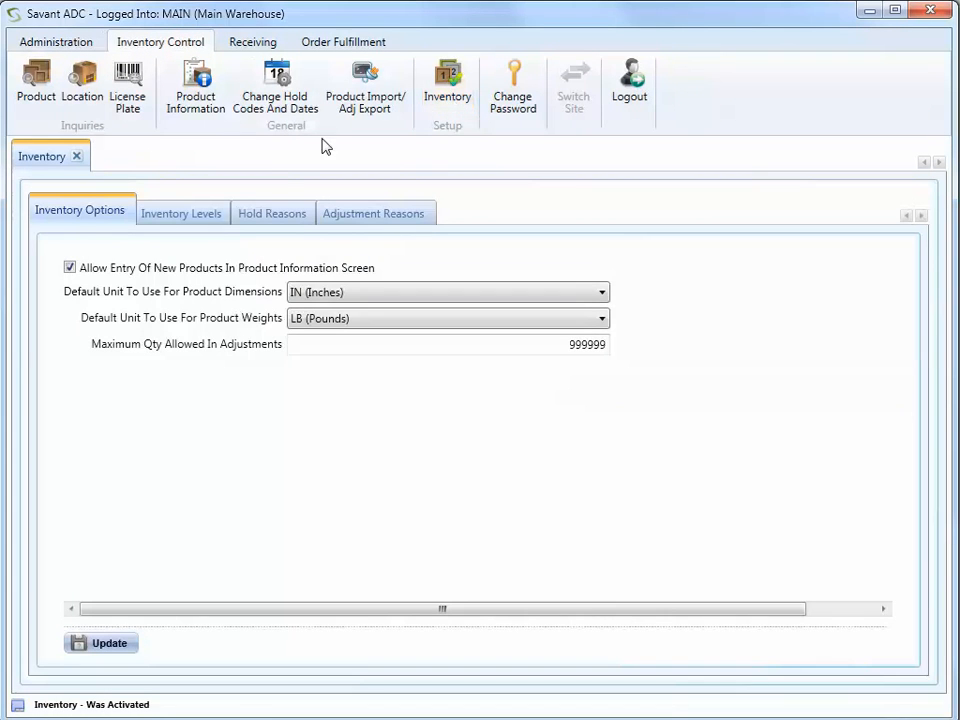
{"action": "left_click", "coordinate": [154, 216]}
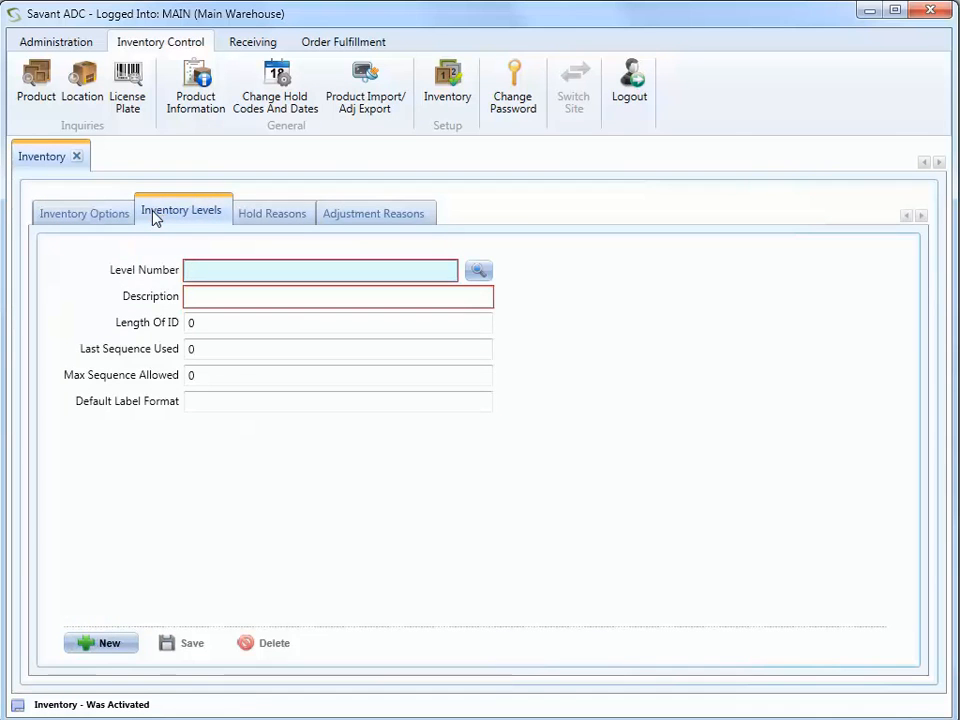
{"action": "left_click", "coordinate": [266, 222]}
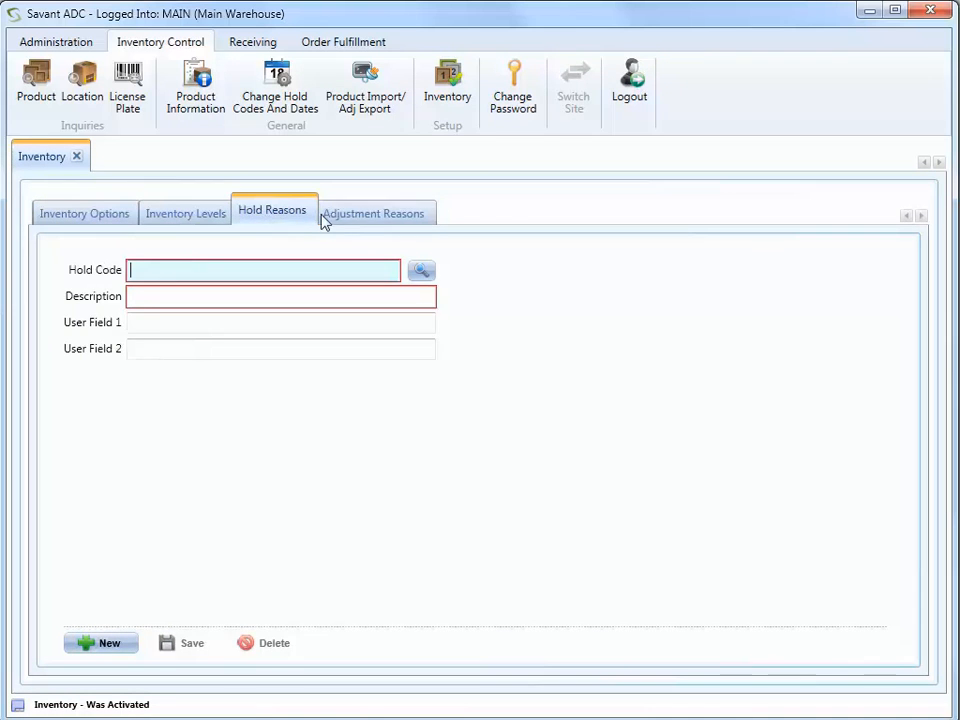
{"action": "left_click", "coordinate": [350, 220]}
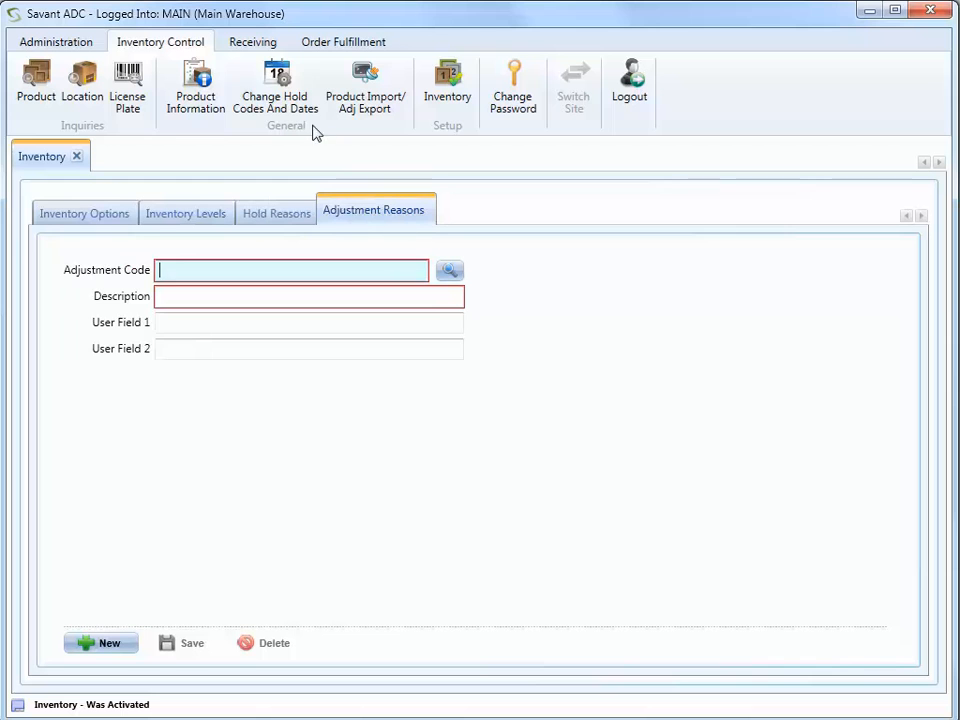
{"action": "left_click", "coordinate": [76, 156]}
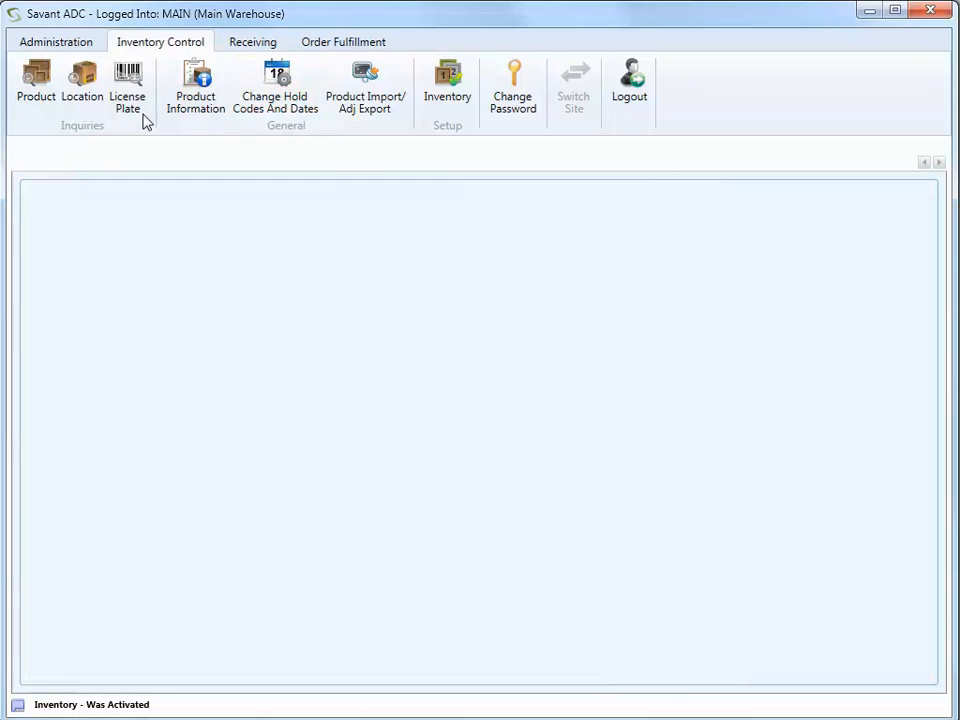
{"action": "left_click", "coordinate": [247, 44]}
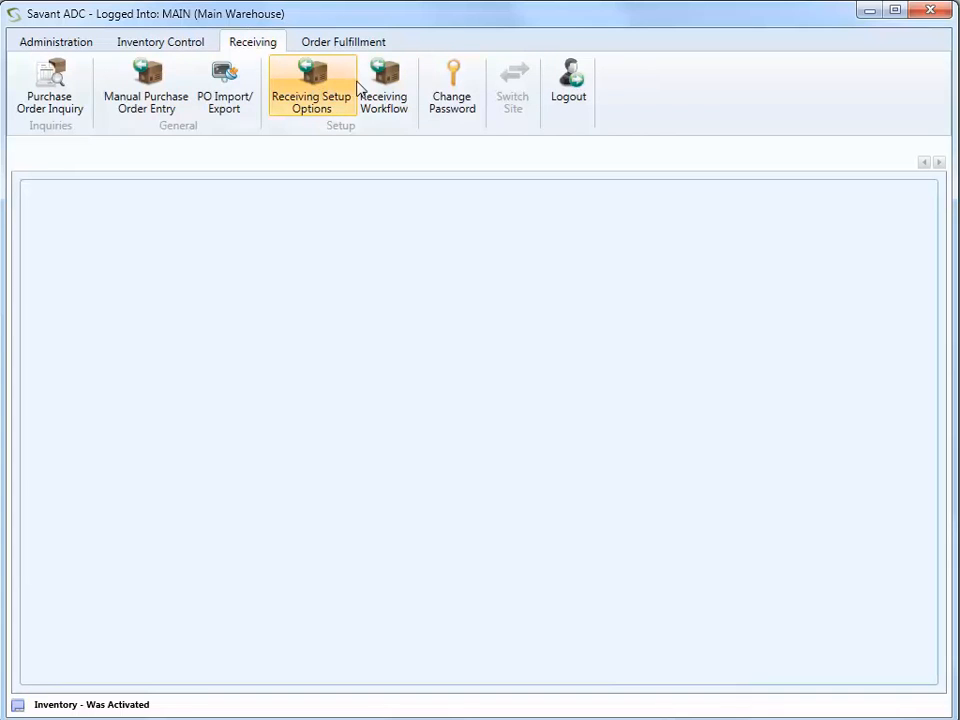
{"action": "left_click", "coordinate": [356, 45]}
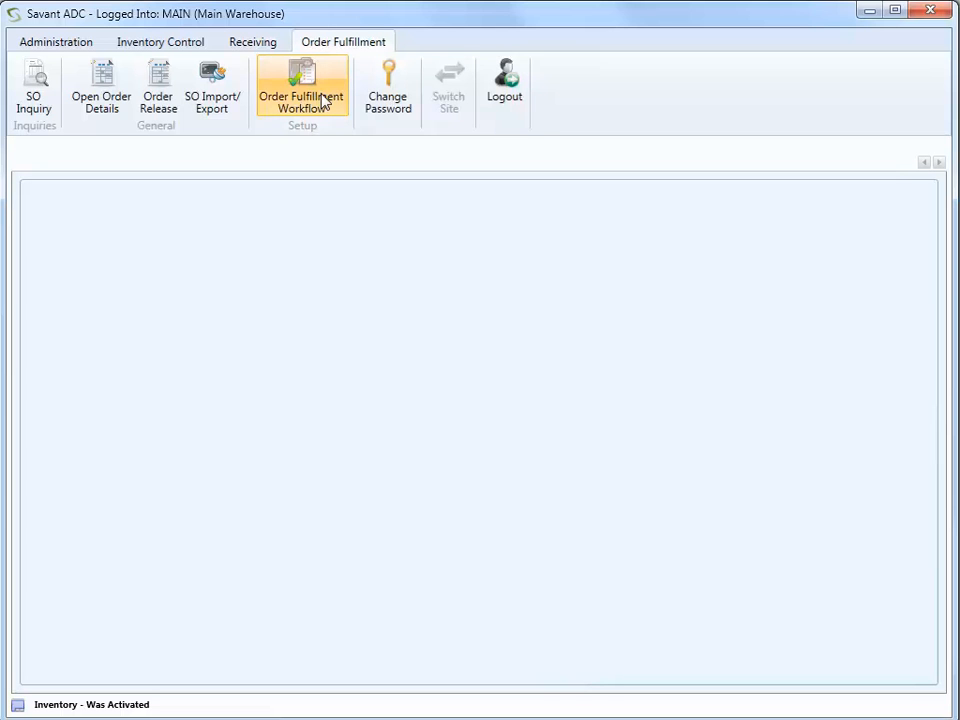
{"action": "left_click", "coordinate": [76, 46]}
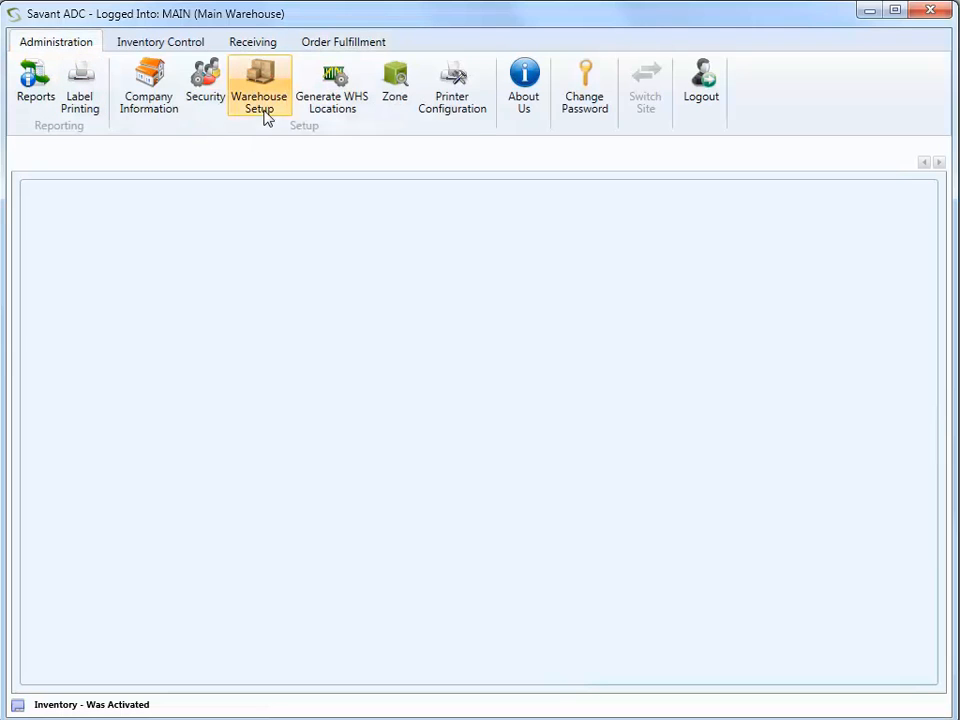